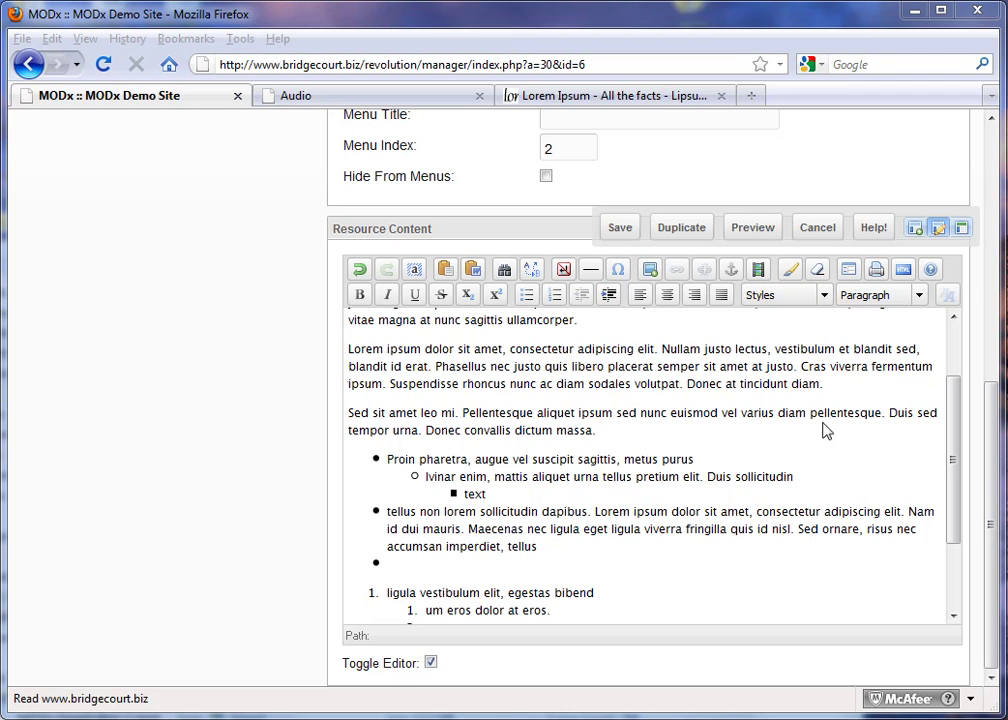
Place the cursor in the second paragraph and in the nested bullet items to examine each one's element path.
drag(349, 349, 747, 367)
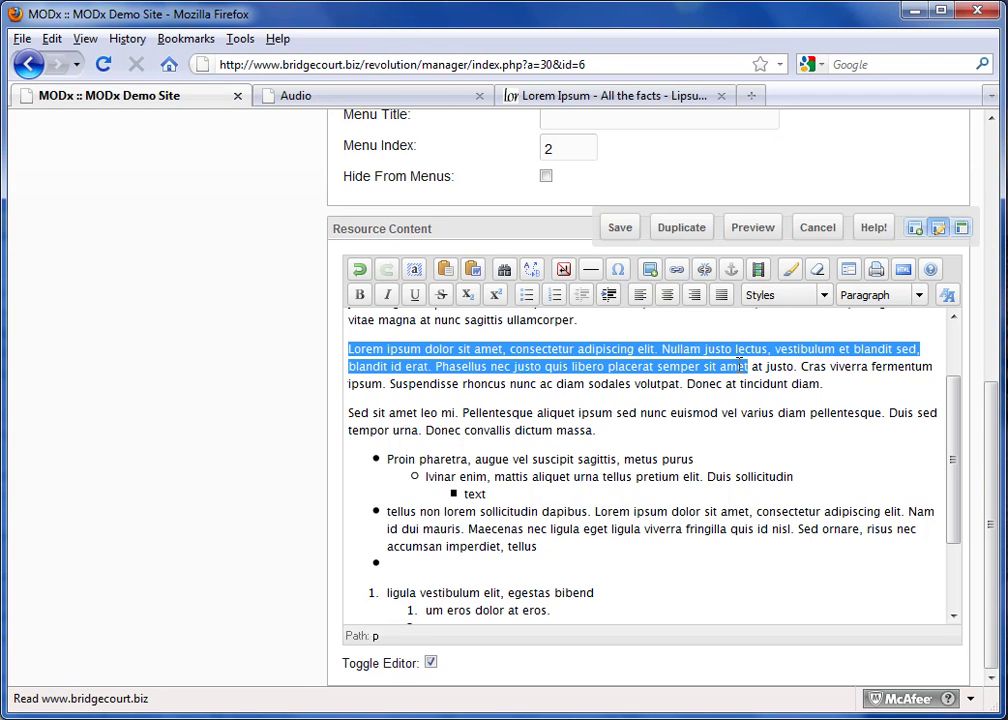
click(737, 366)
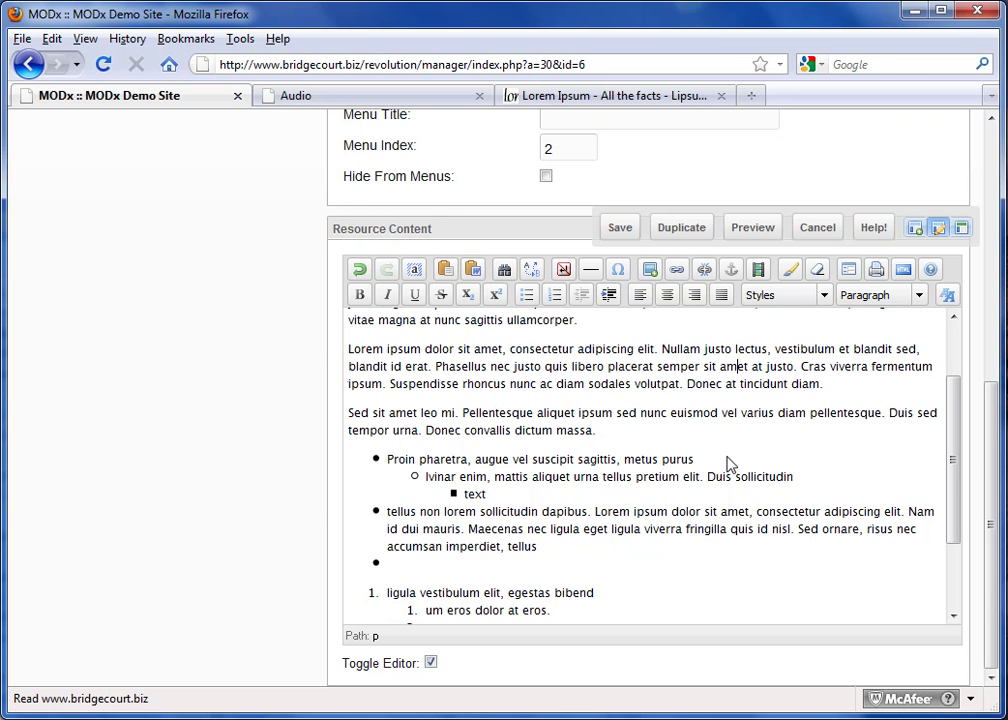
scroll(576, 460, up, 2)
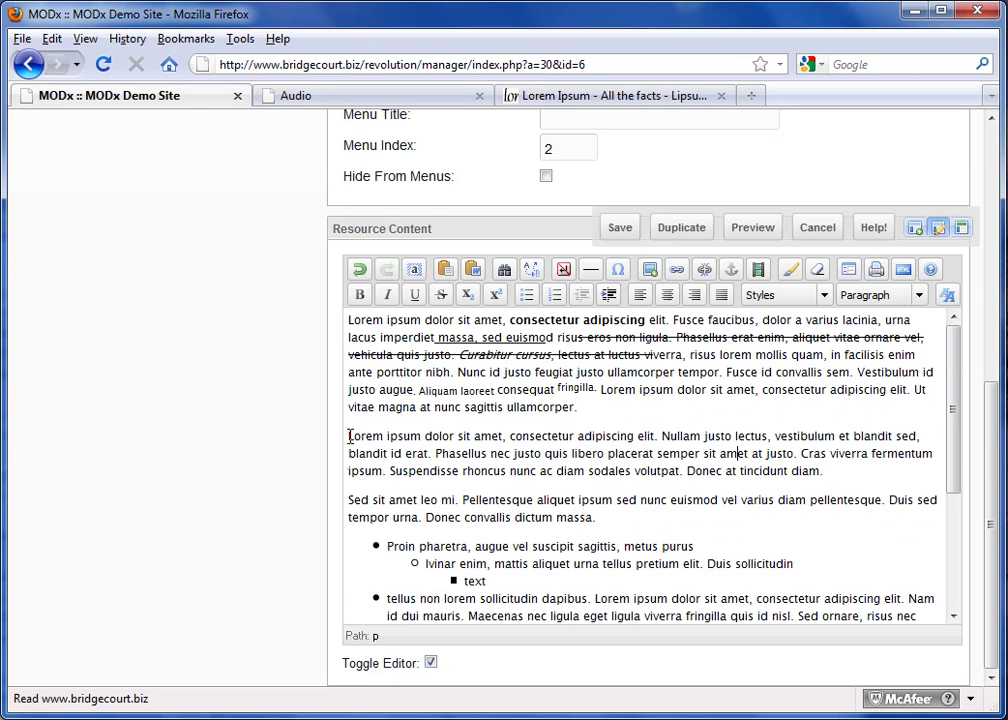
drag(349, 436, 846, 479)
click(846, 479)
double_click(705, 440)
click(510, 438)
click(631, 454)
key(Up)
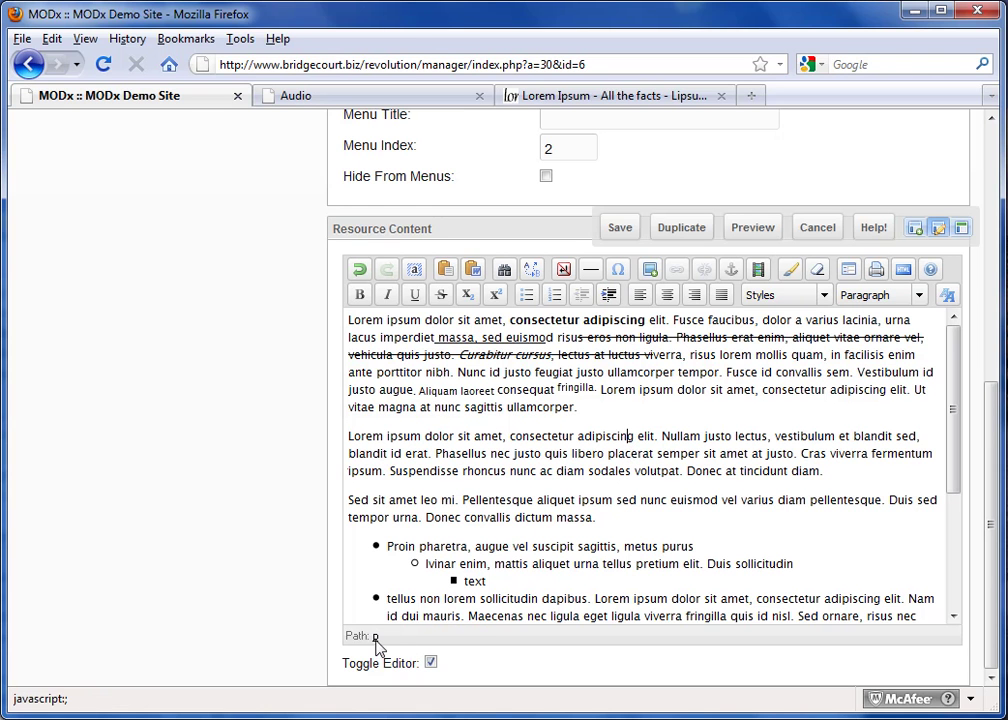
click(484, 580)
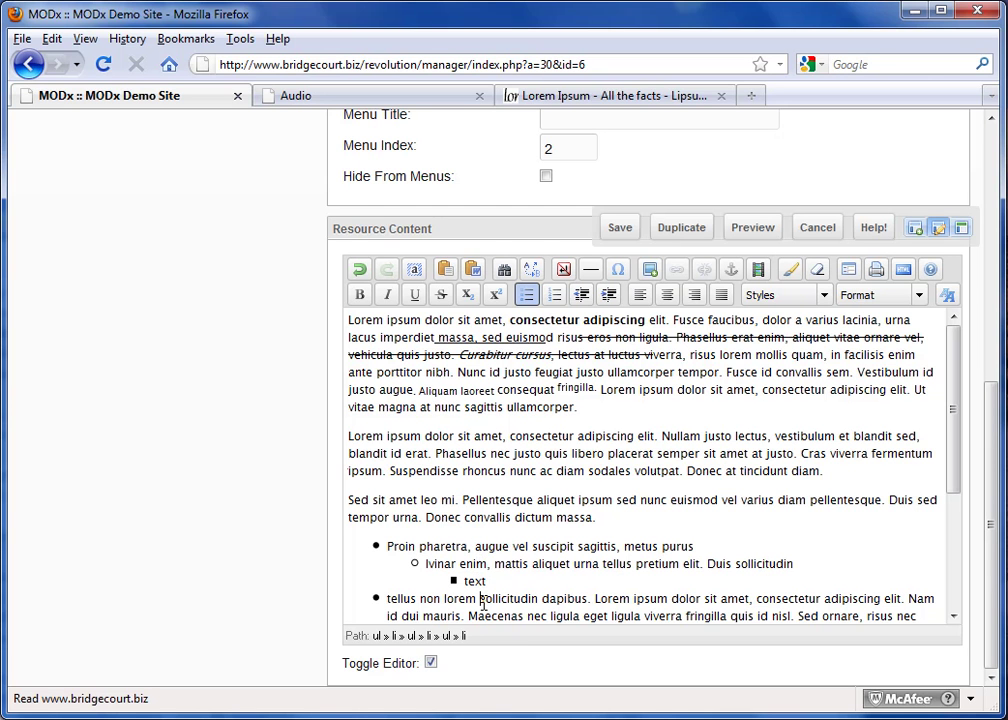
click(482, 600)
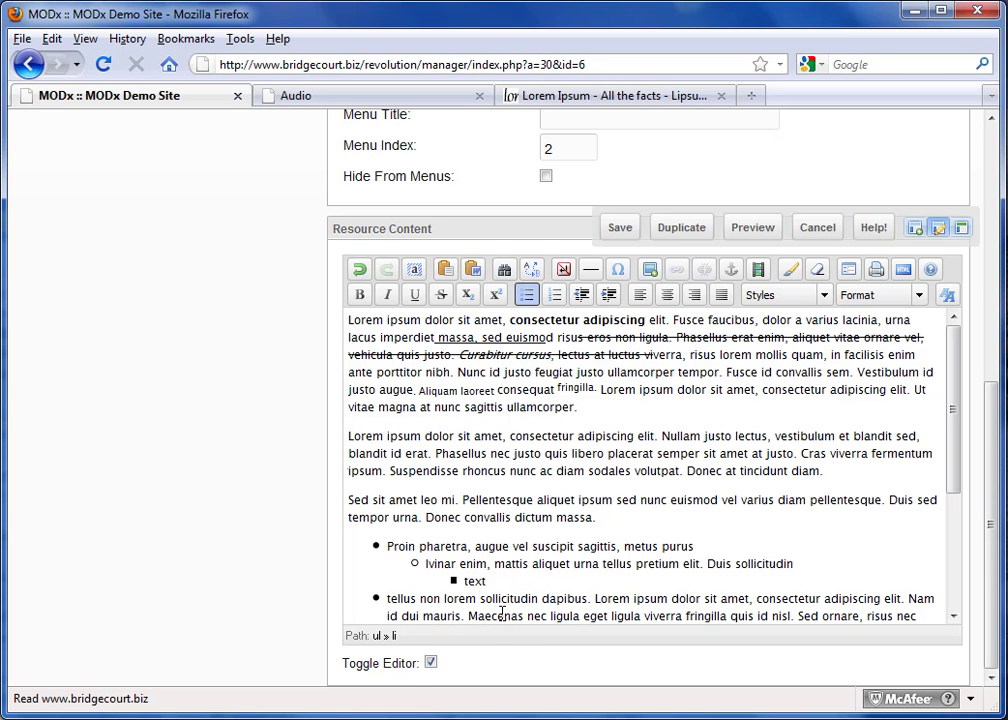
click(471, 564)
Change the format of the second paragraph to Heading 2 with the cursor placed inside it.
click(514, 454)
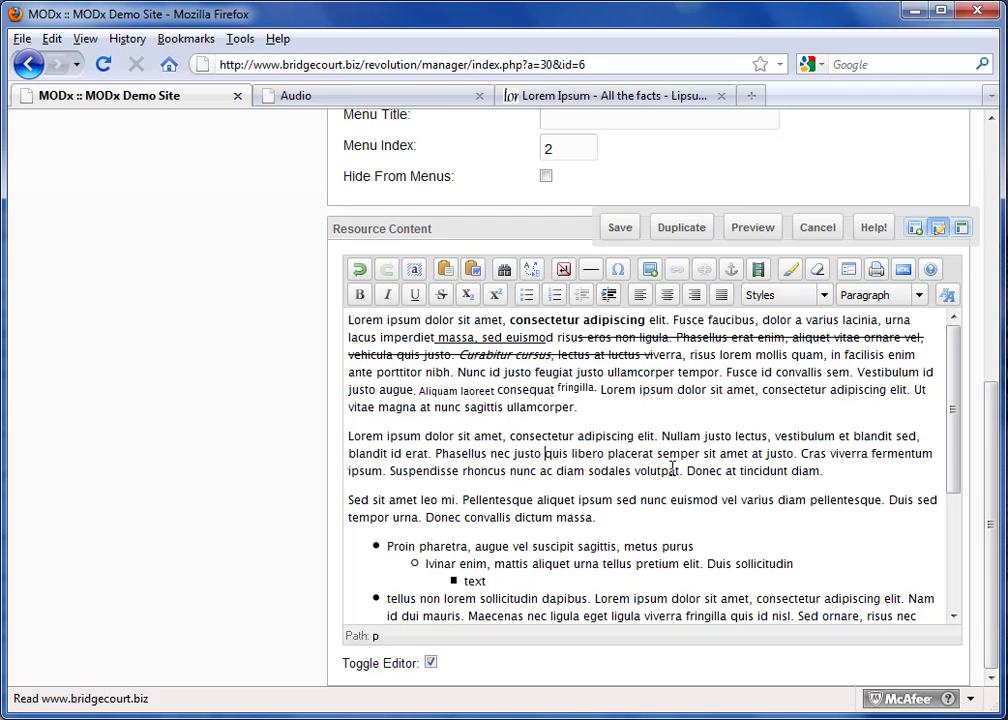
click(919, 296)
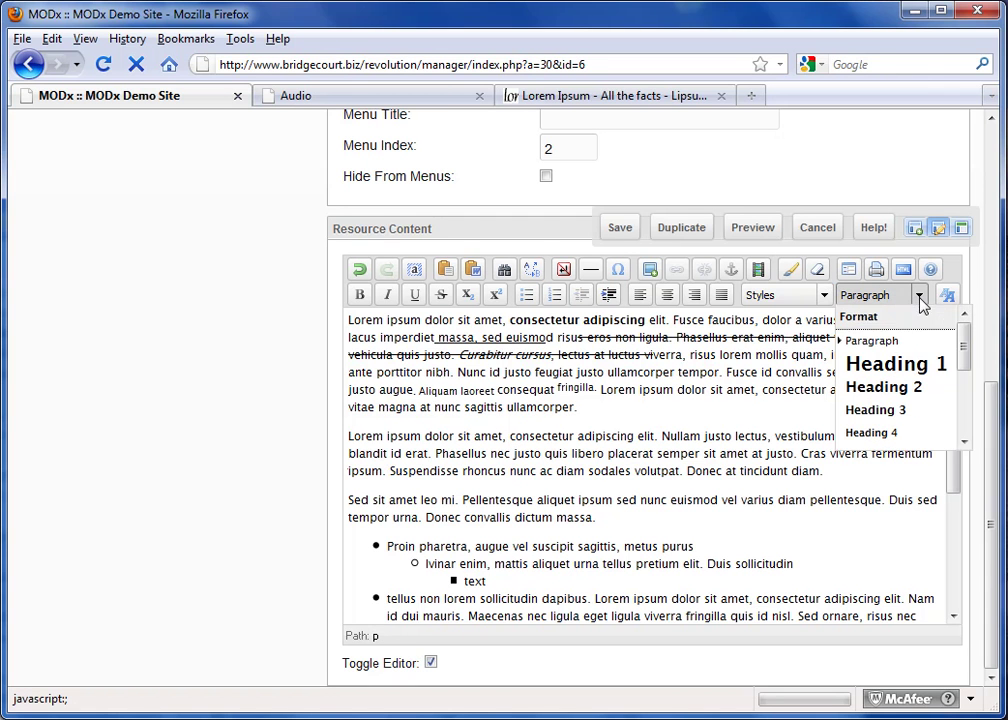
click(884, 387)
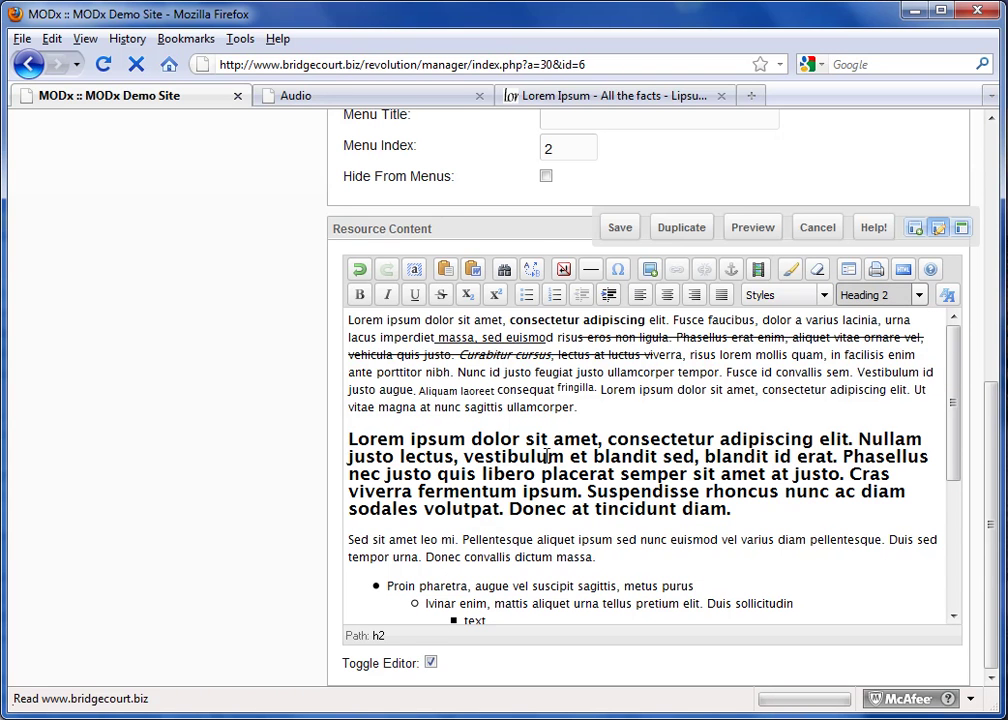
Select the whole Heading 2 text block and set its format back to Paragraph.
click(918, 298)
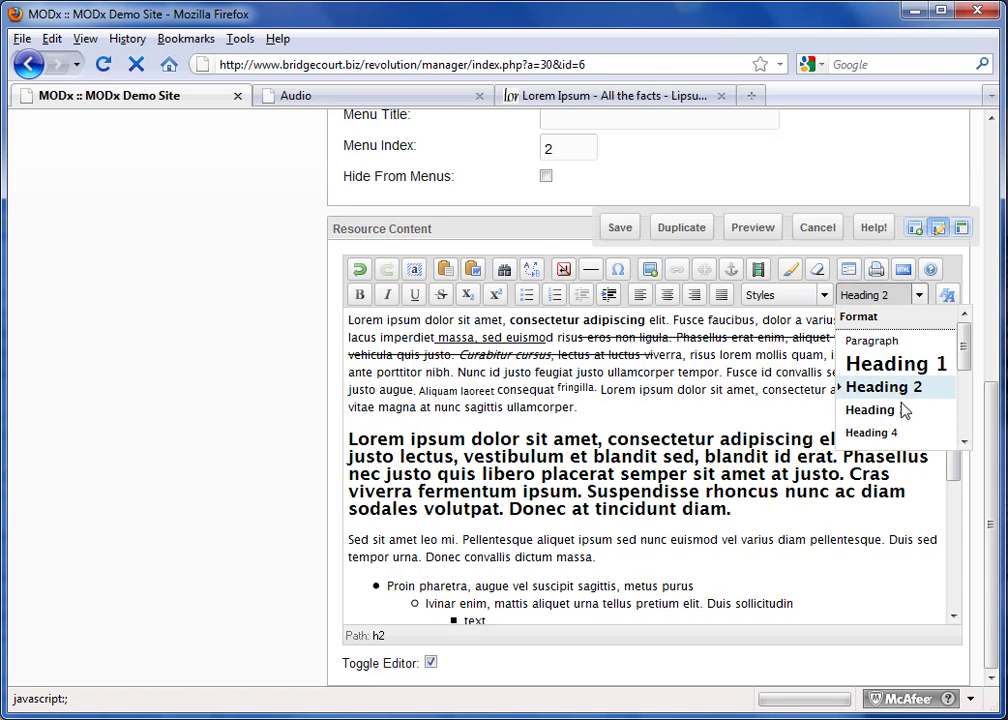
mouse_move(961, 342)
mouse_down()
mouse_move(956, 410)
mouse_move(961, 340)
mouse_up()
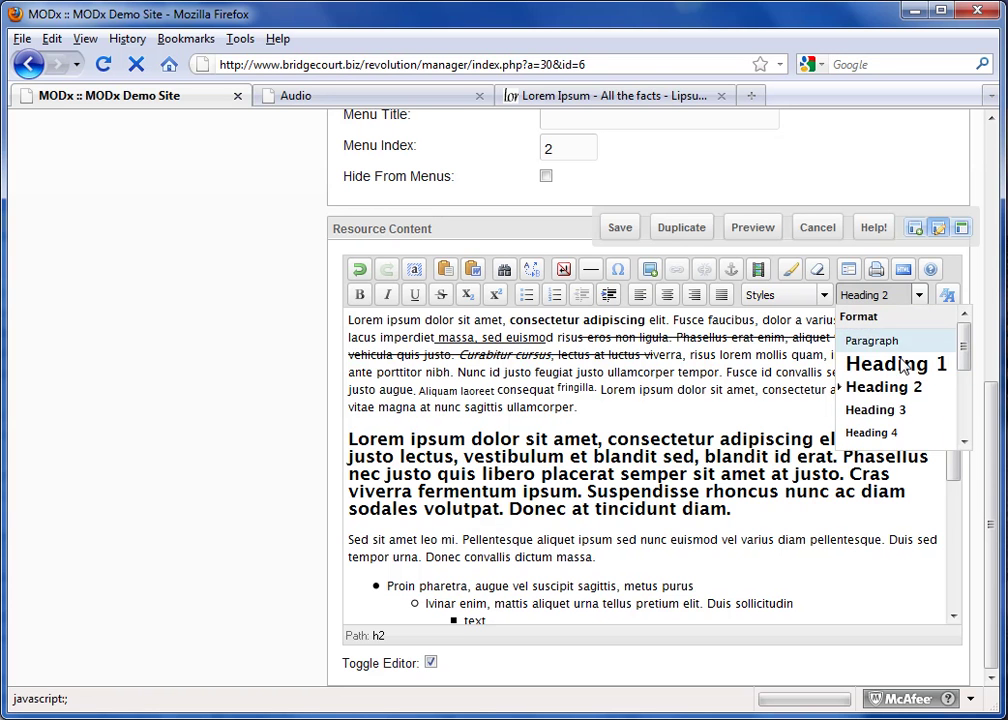
click(556, 468)
drag(733, 510, 322, 443)
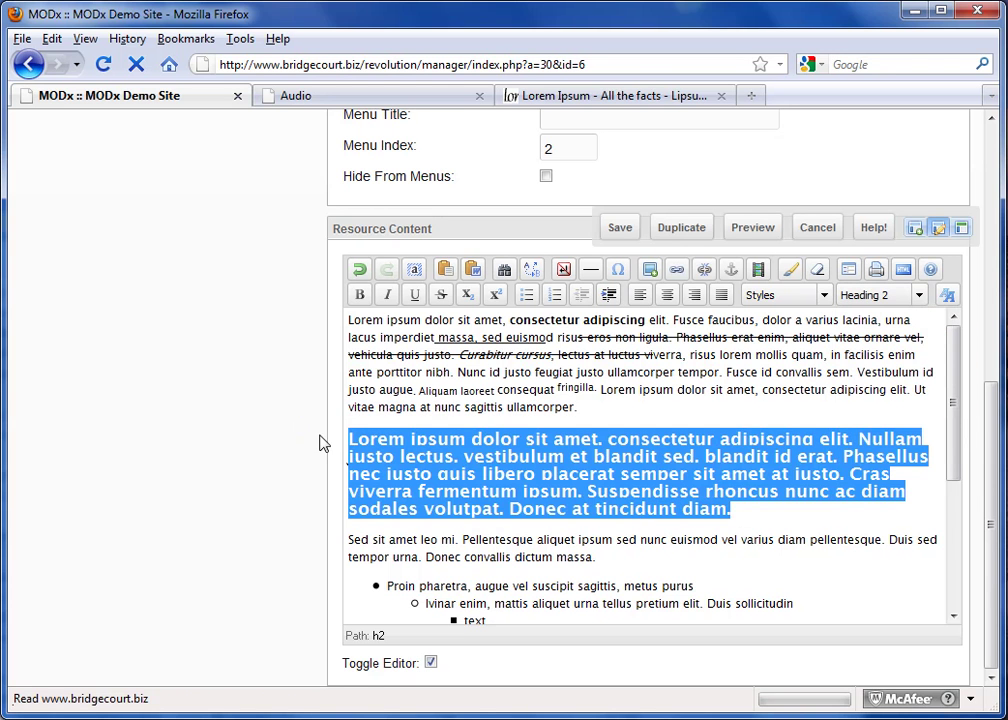
click(919, 295)
click(864, 340)
click(556, 432)
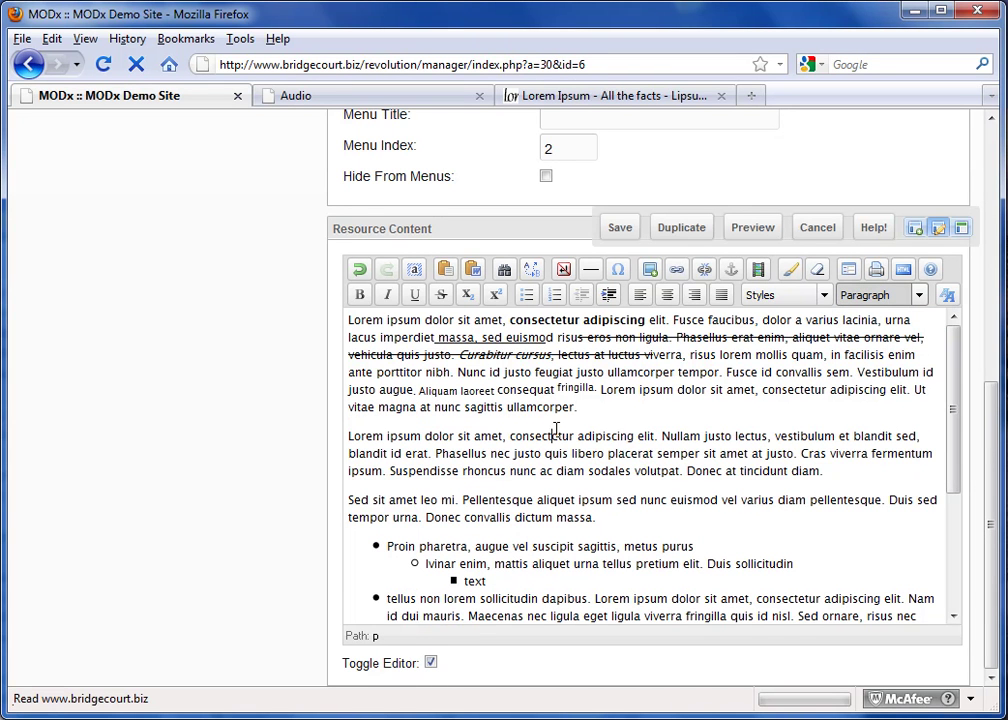
click(557, 389)
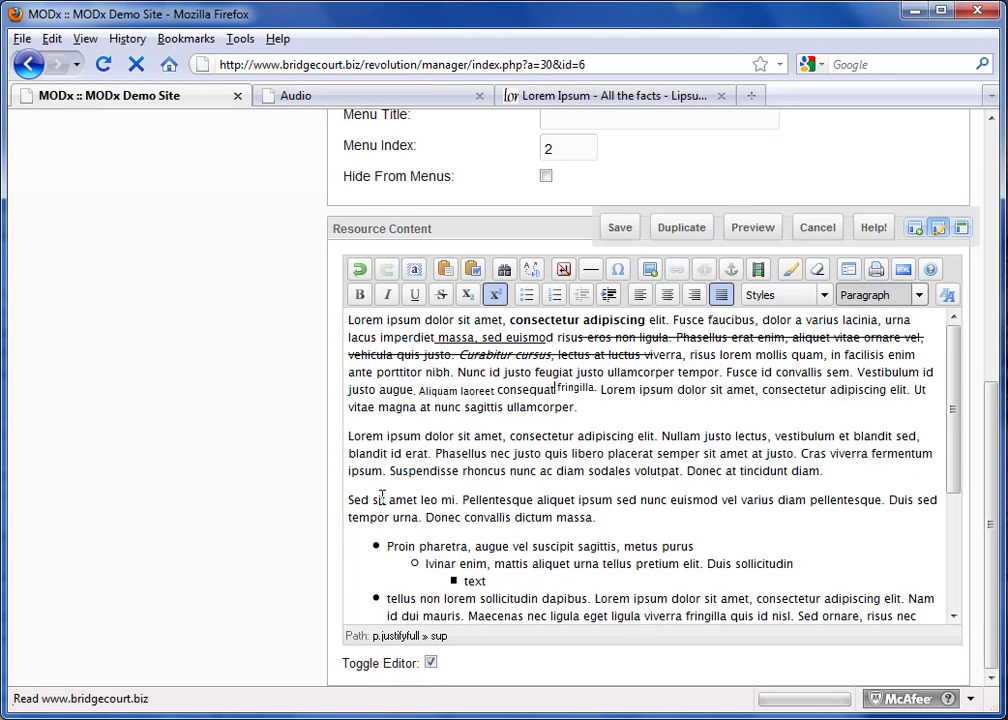
Select the entire second paragraph, format it as Heading 2 and save the resource.
drag(349, 436, 873, 482)
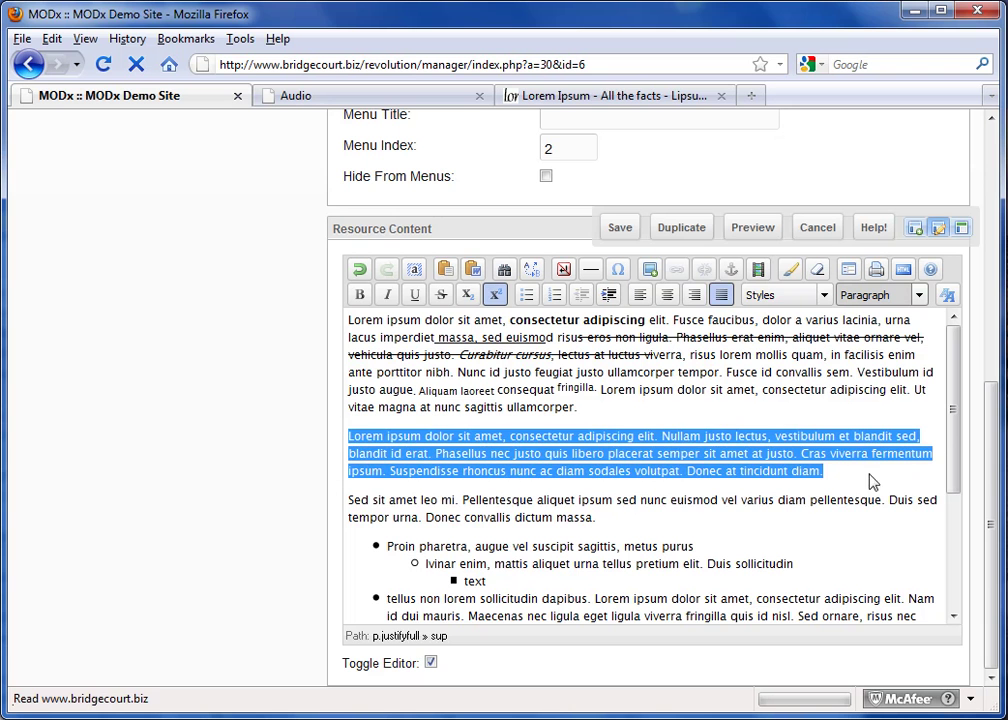
click(919, 295)
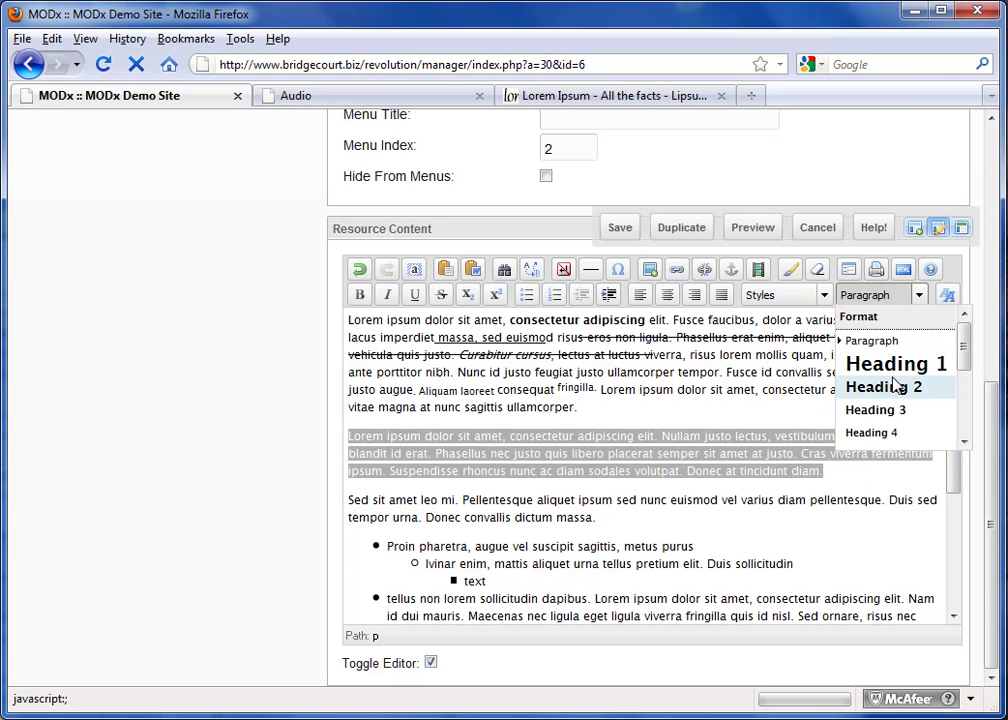
click(895, 386)
click(622, 229)
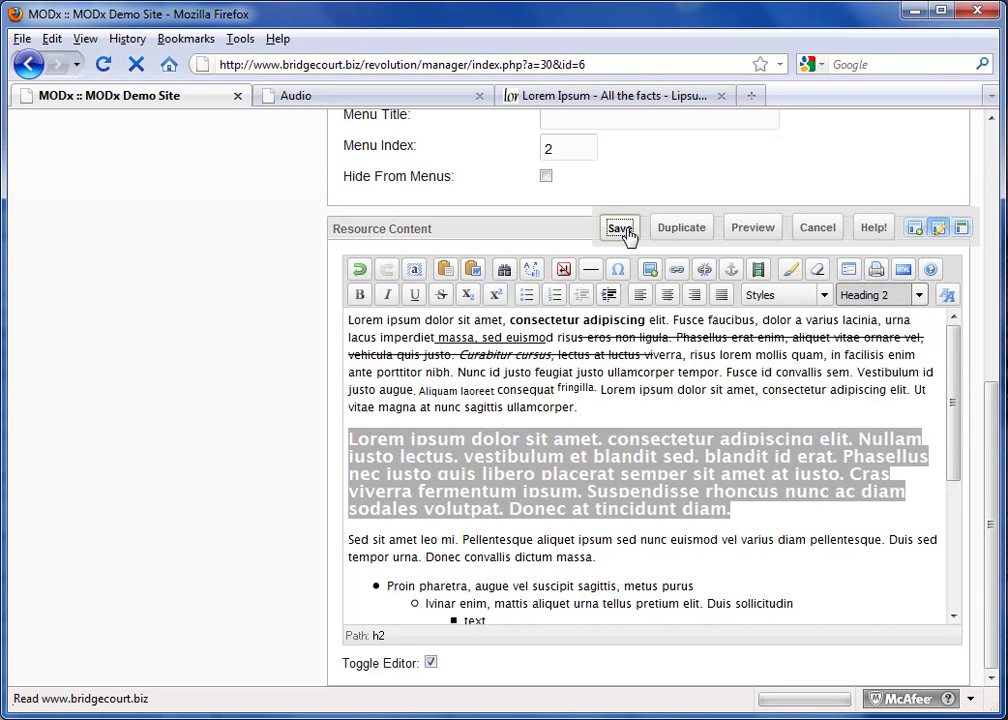
Reload the live Audio page and examine how the text styling, the heading and the bulleted and numbered lists render.
scroll(680, 430, up, 6)
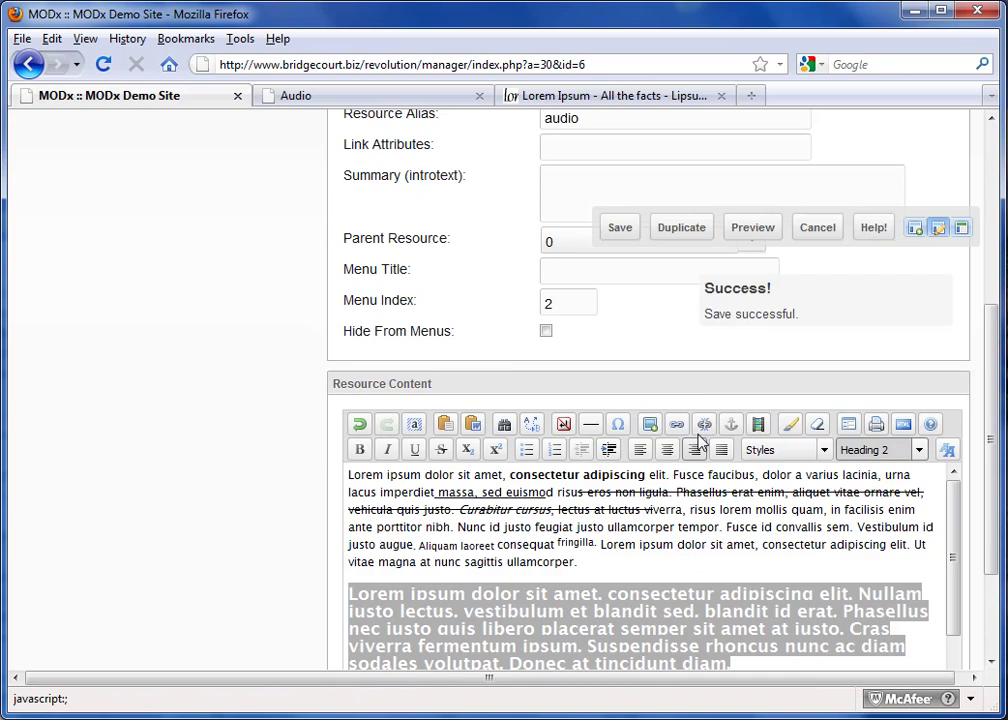
click(380, 96)
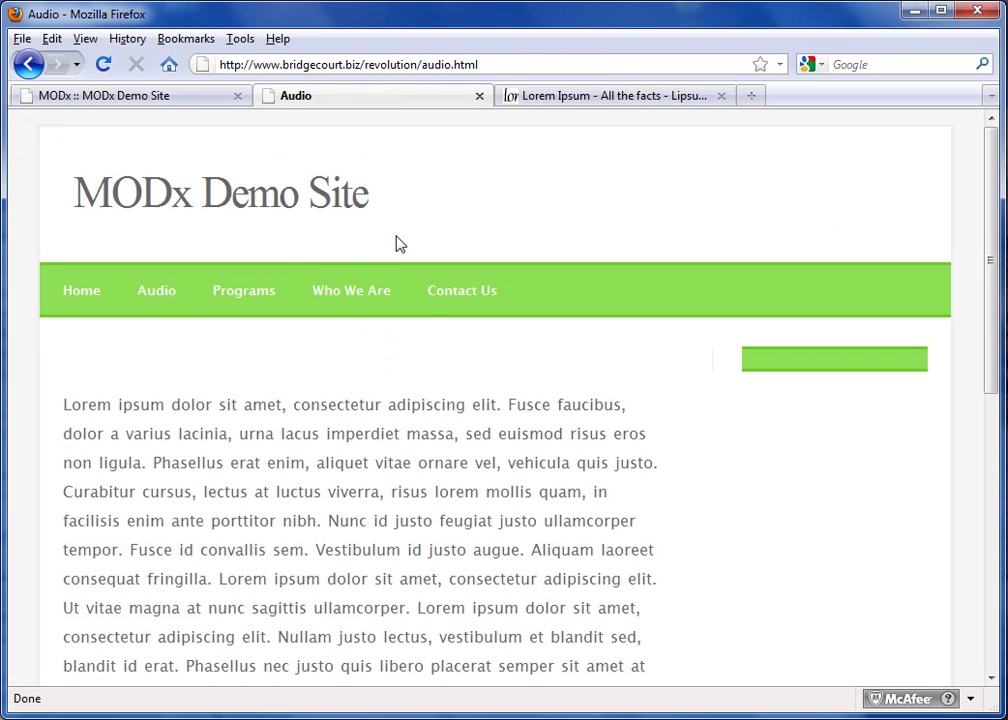
click(103, 64)
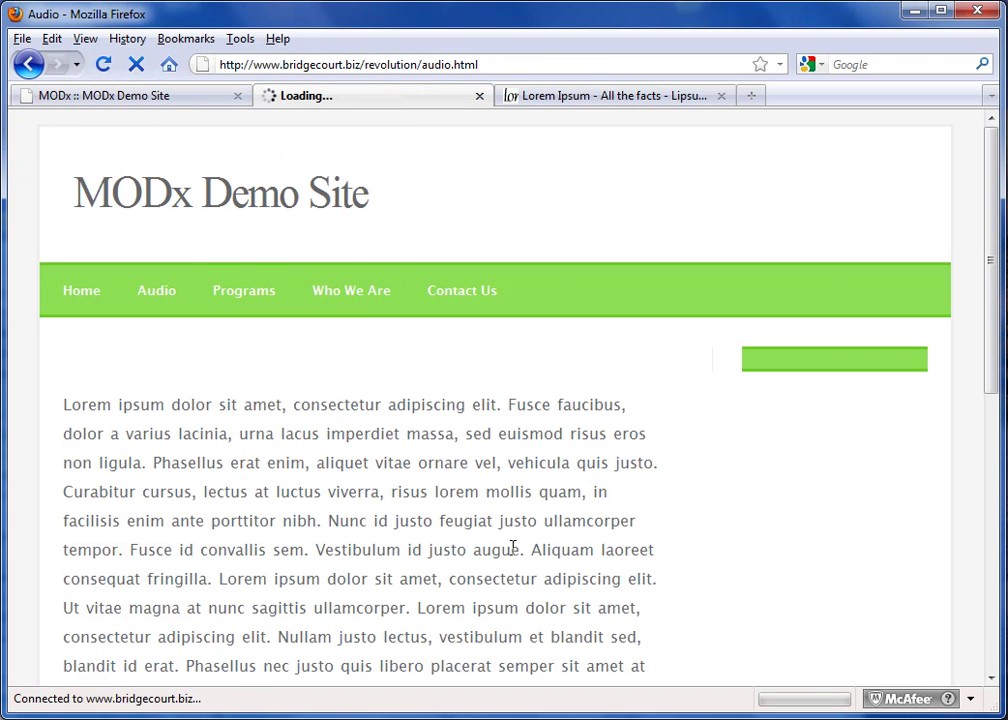
scroll(540, 500, down, 2)
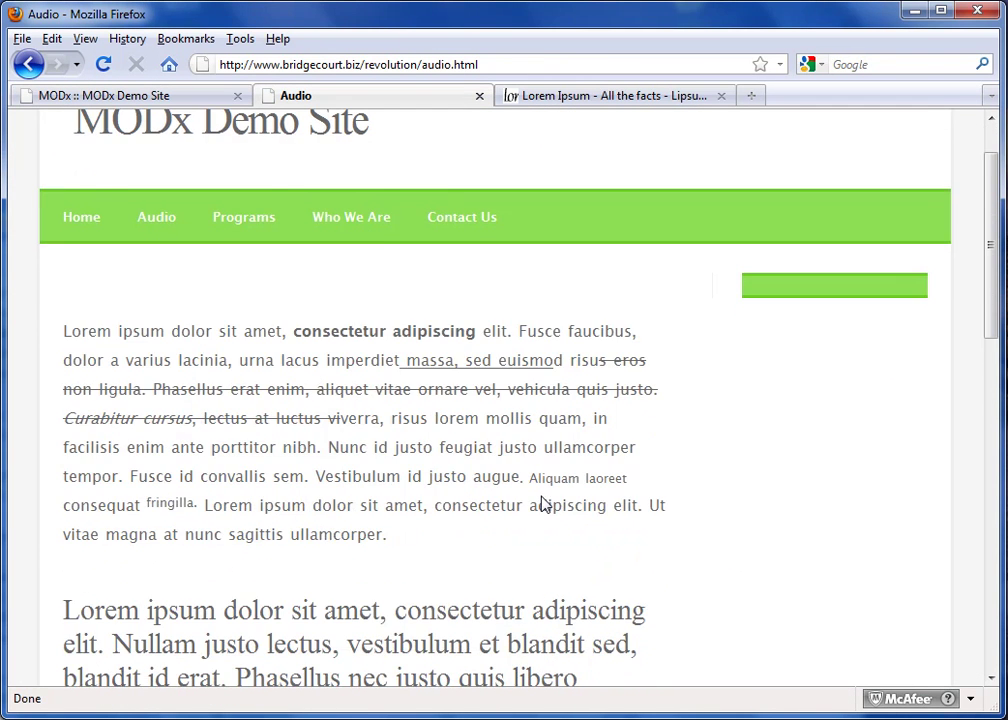
scroll(545, 498, down, 3)
scroll(500, 490, up, 2)
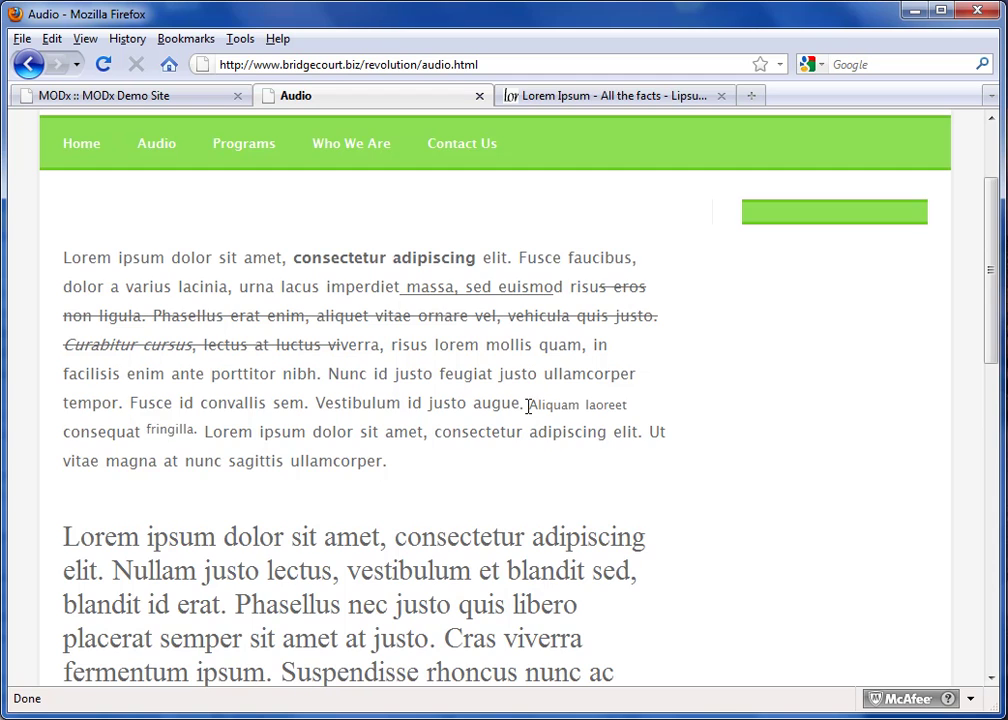
scroll(511, 497, down, 10)
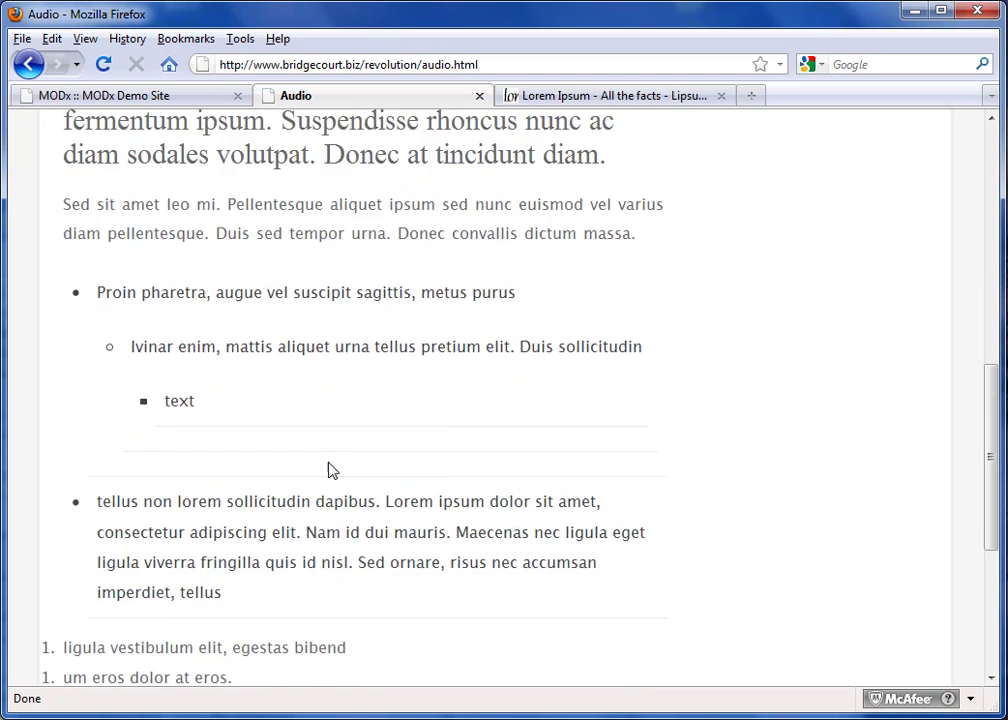
scroll(331, 466, down, 5)
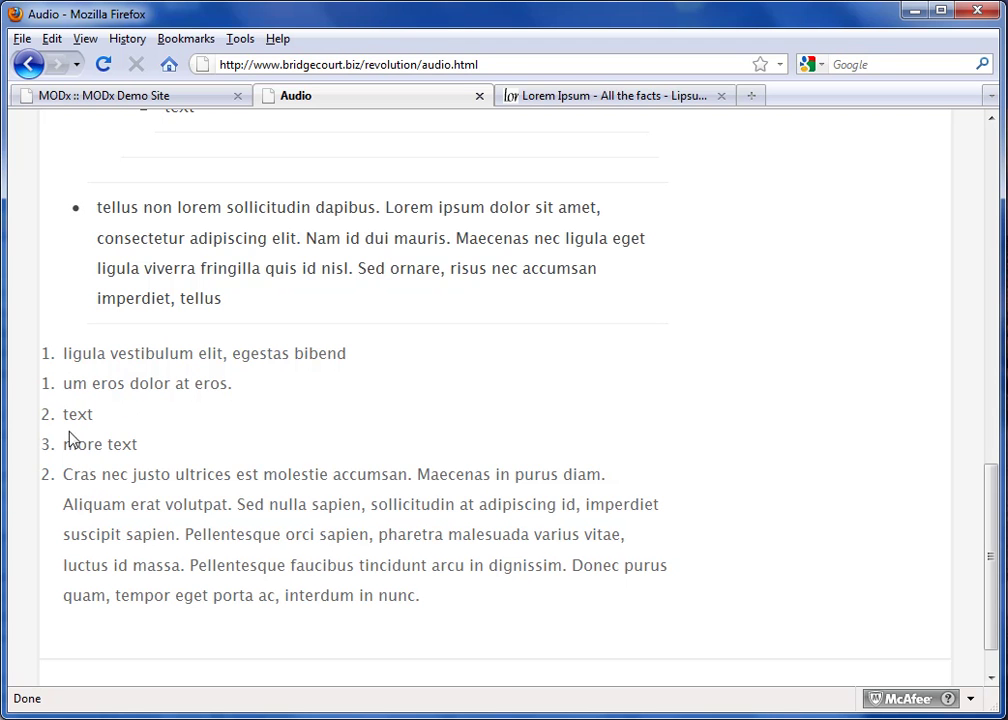
scroll(248, 500, down, 1)
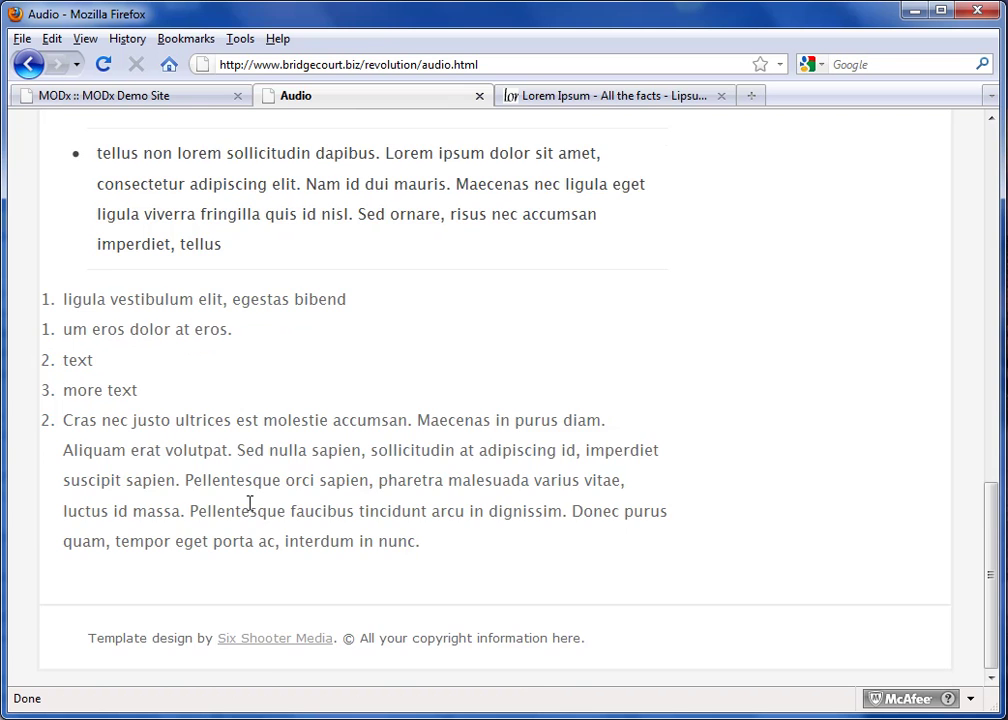
scroll(249, 503, up, 9)
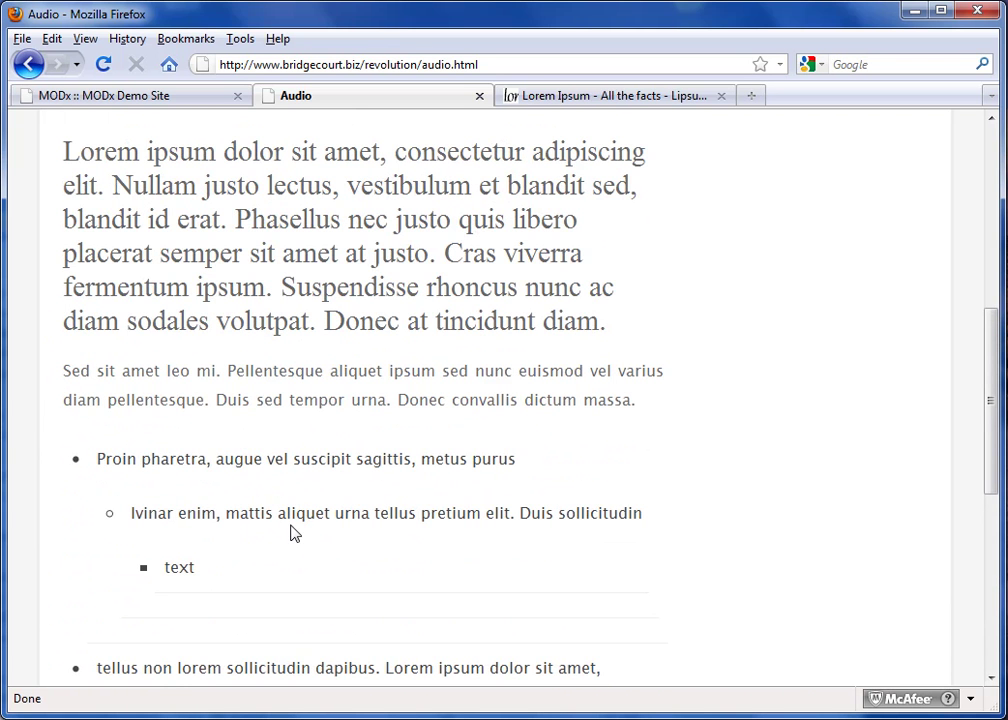
scroll(389, 588, up, 4)
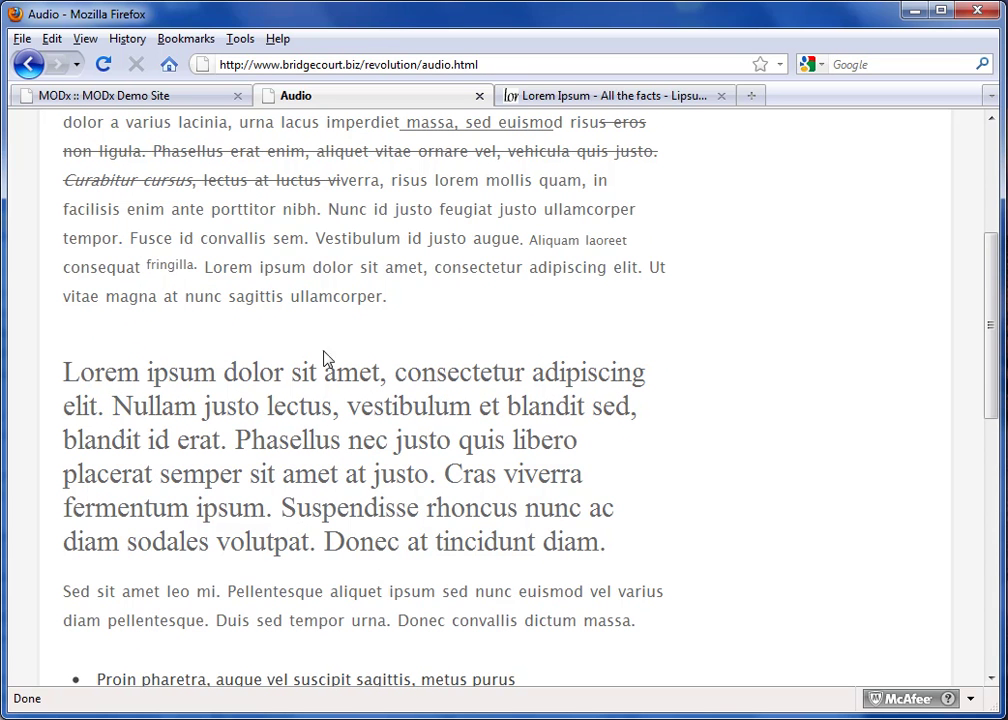
Return to the MODx resource editor and delete all of the Audio page's existing content.
click(96, 100)
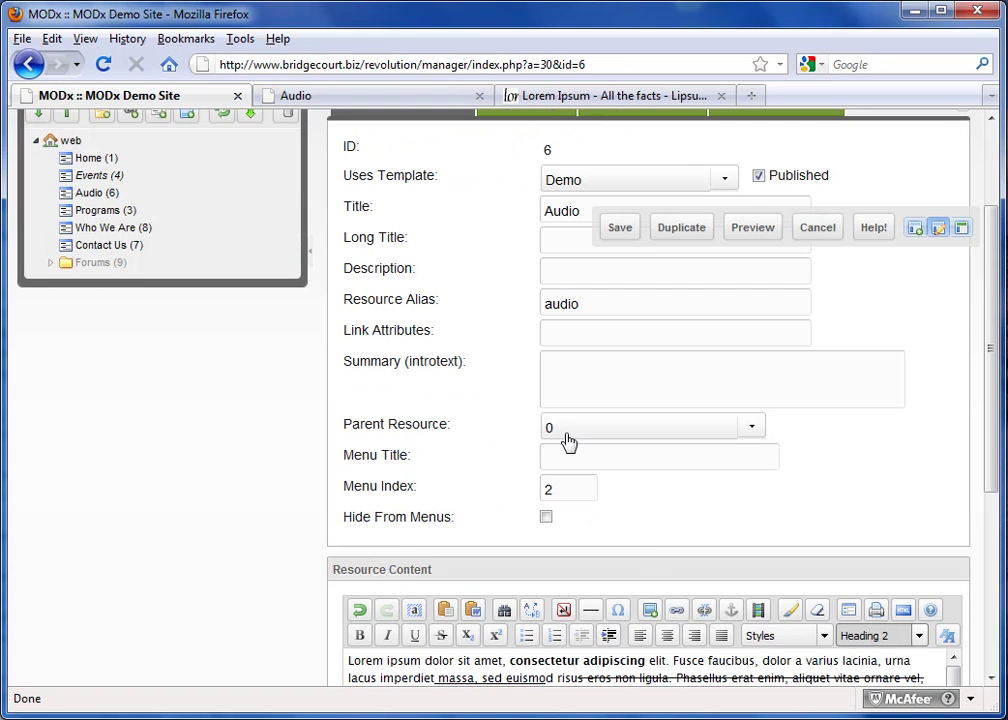
scroll(640, 560, down, 5)
scroll(656, 576, down, 1)
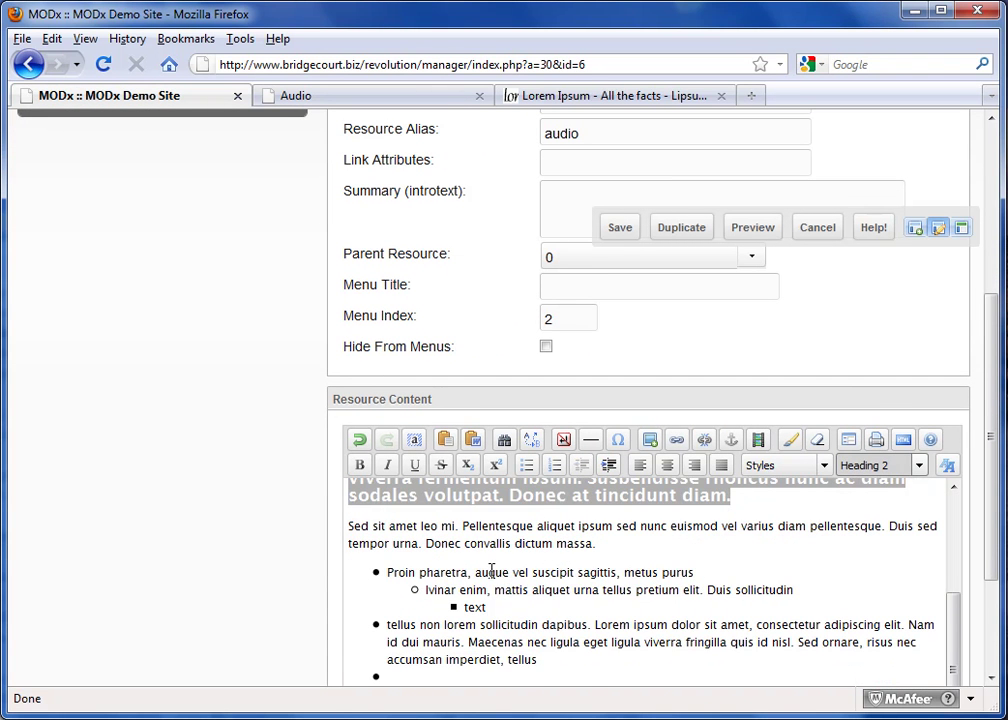
scroll(491, 574, up, 5)
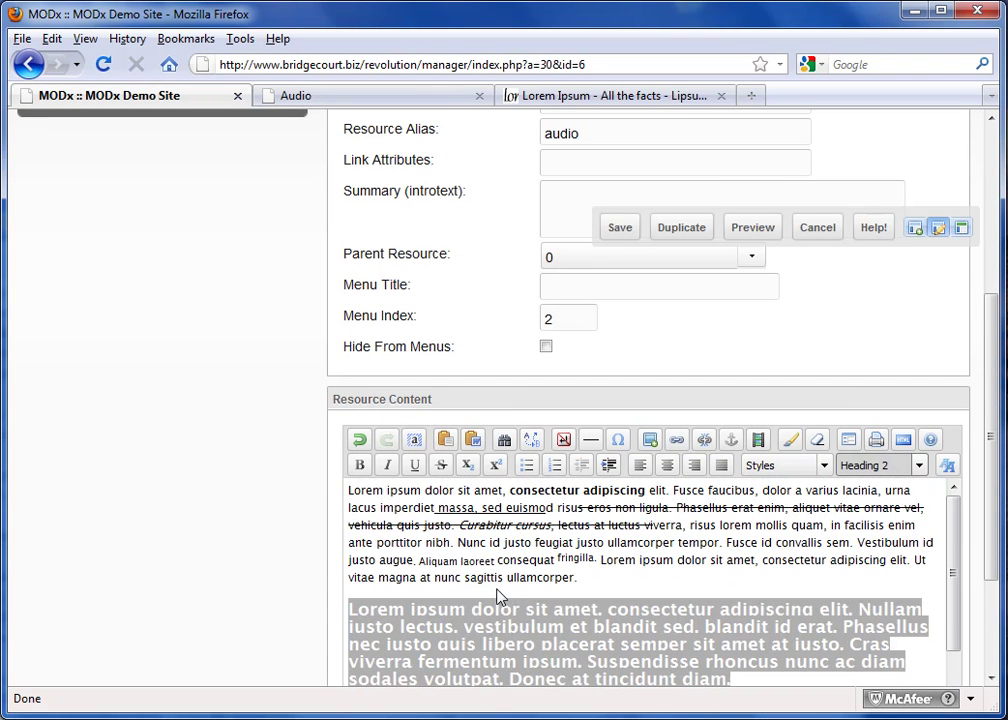
click(603, 562)
scroll(661, 575, down, 4)
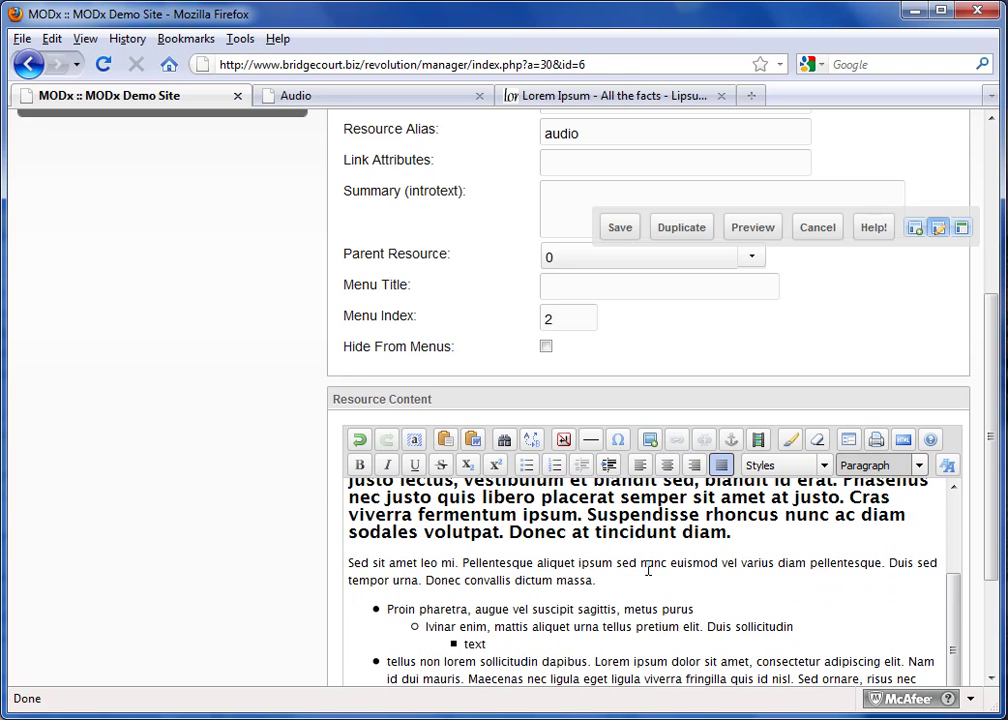
scroll(576, 562, down, 1)
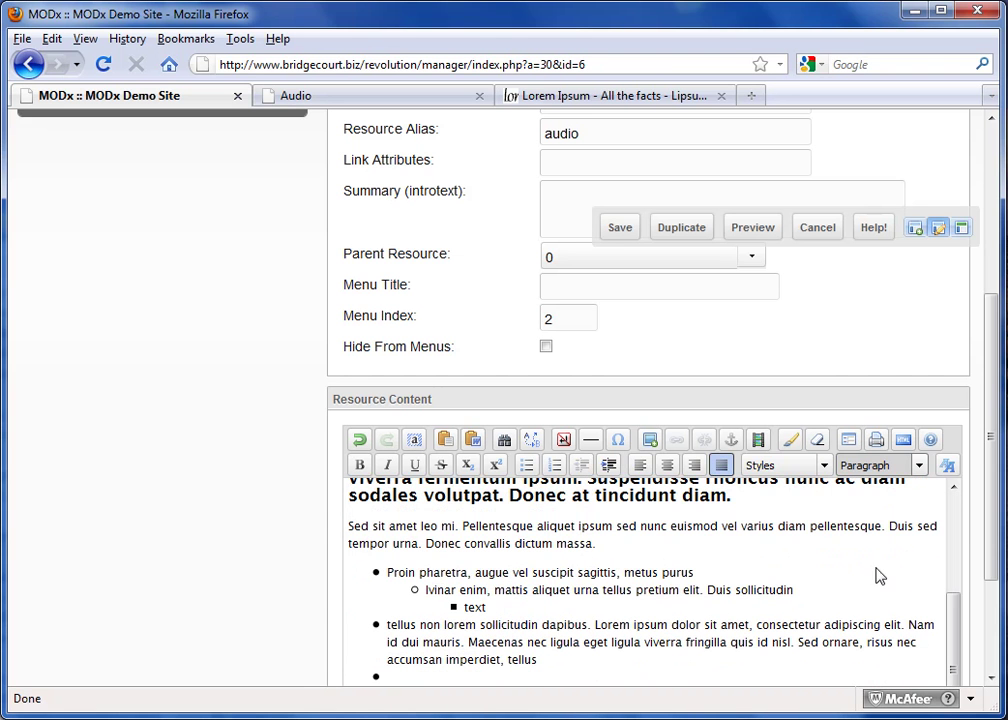
scroll(630, 600, down, 2)
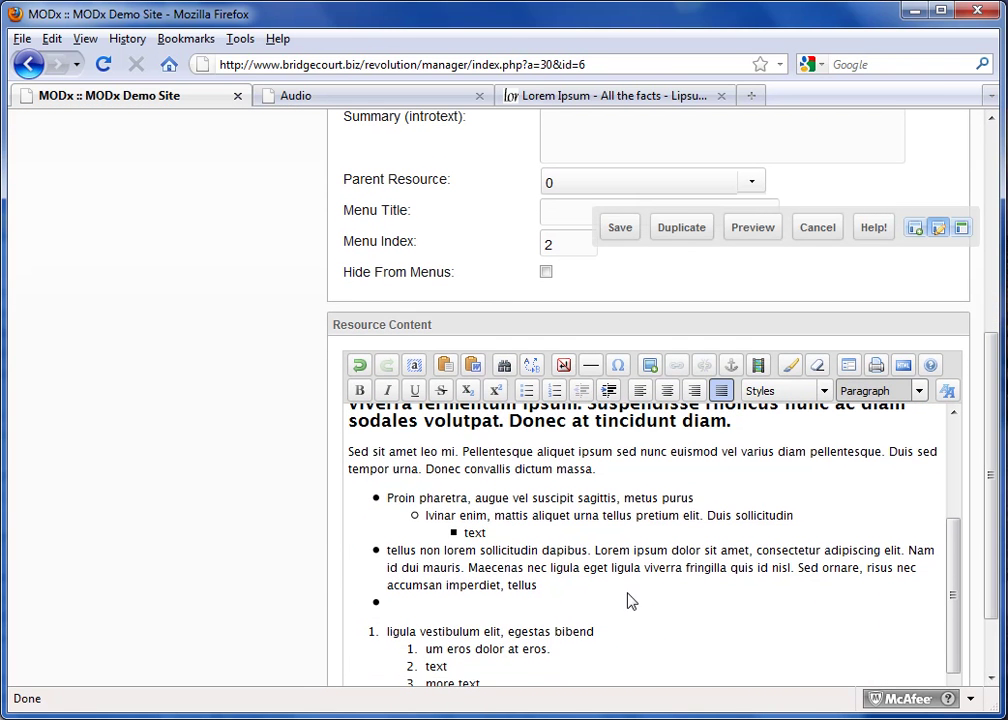
scroll(630, 600, up, 5)
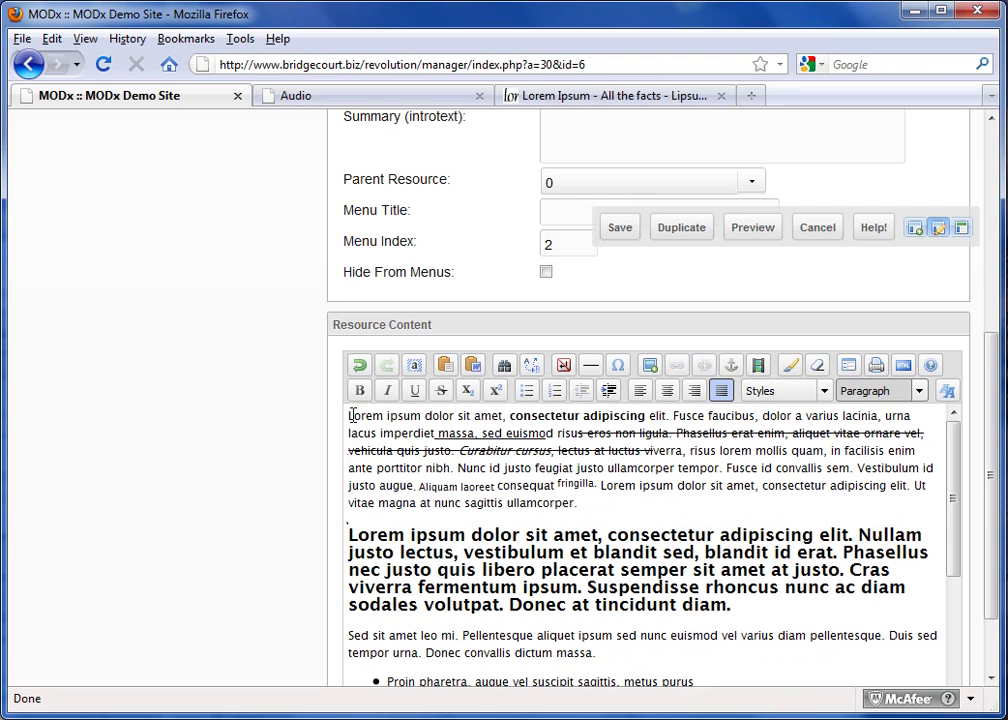
drag(352, 415, 842, 623)
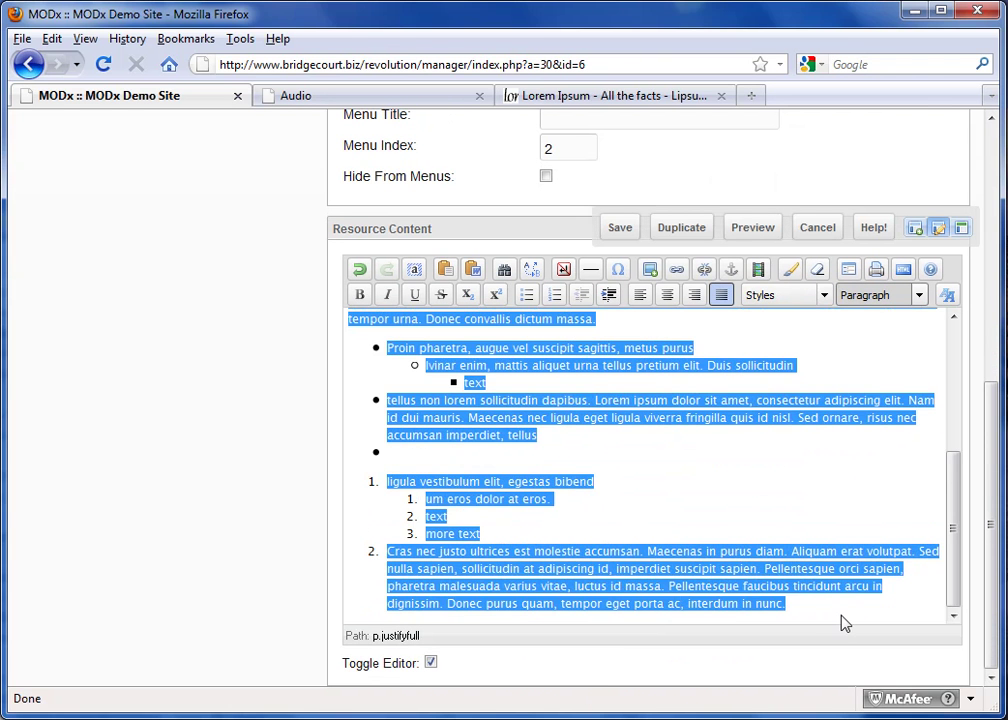
key(Delete)
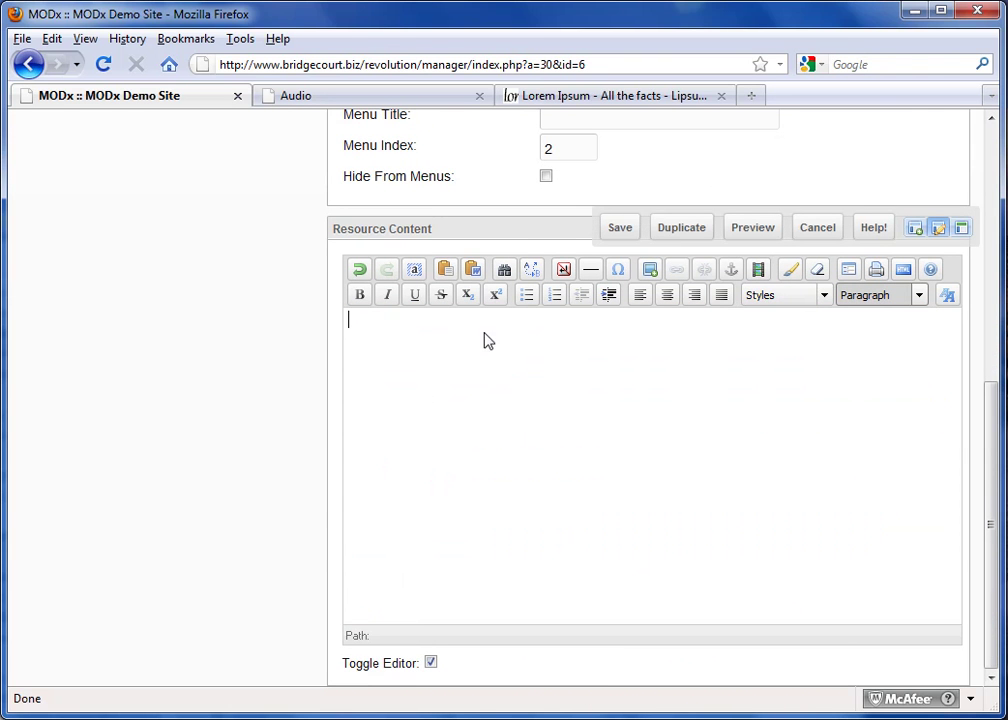
click(472, 269)
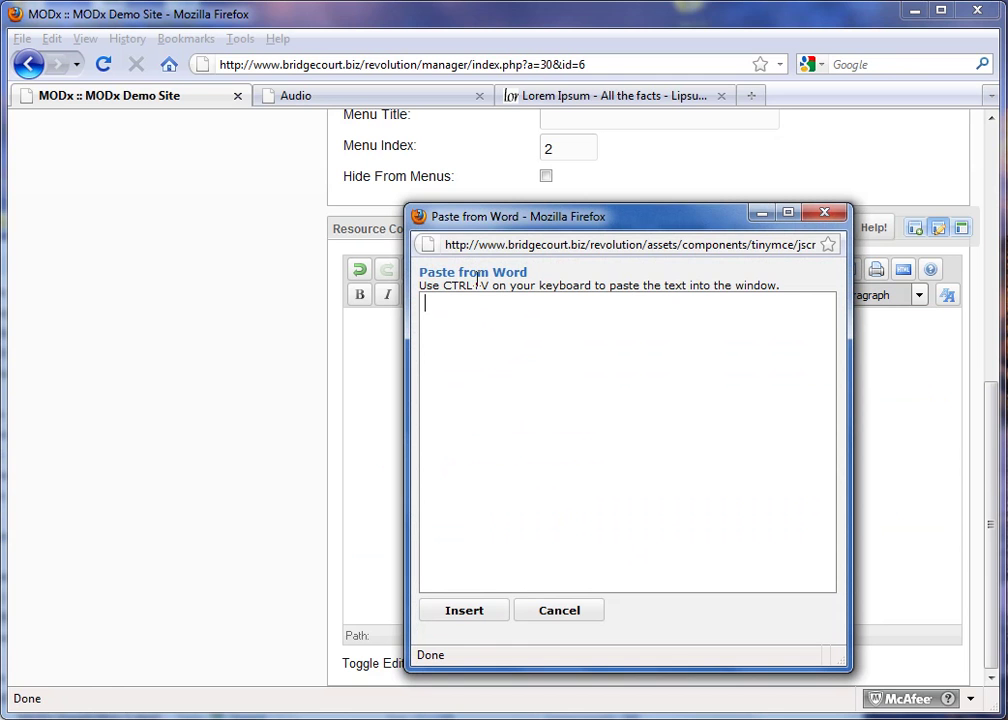
text(D:\Documents\My Dropbox\Bridgecourt-MAIN\videos\MODx\MODx-PageEditor-1.mp4)
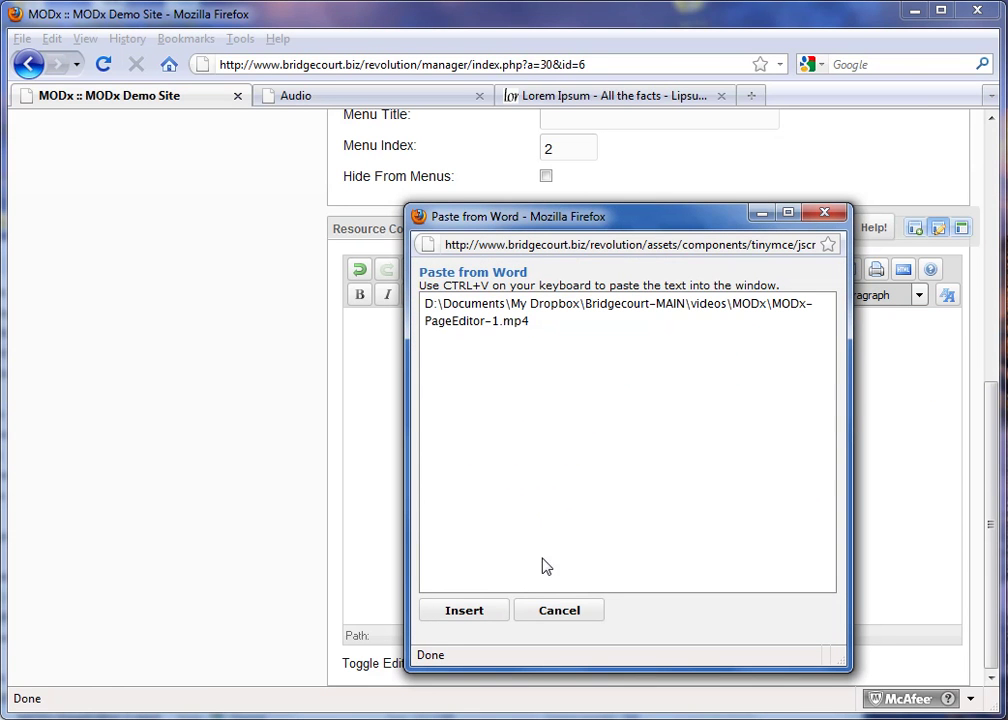
click(558, 611)
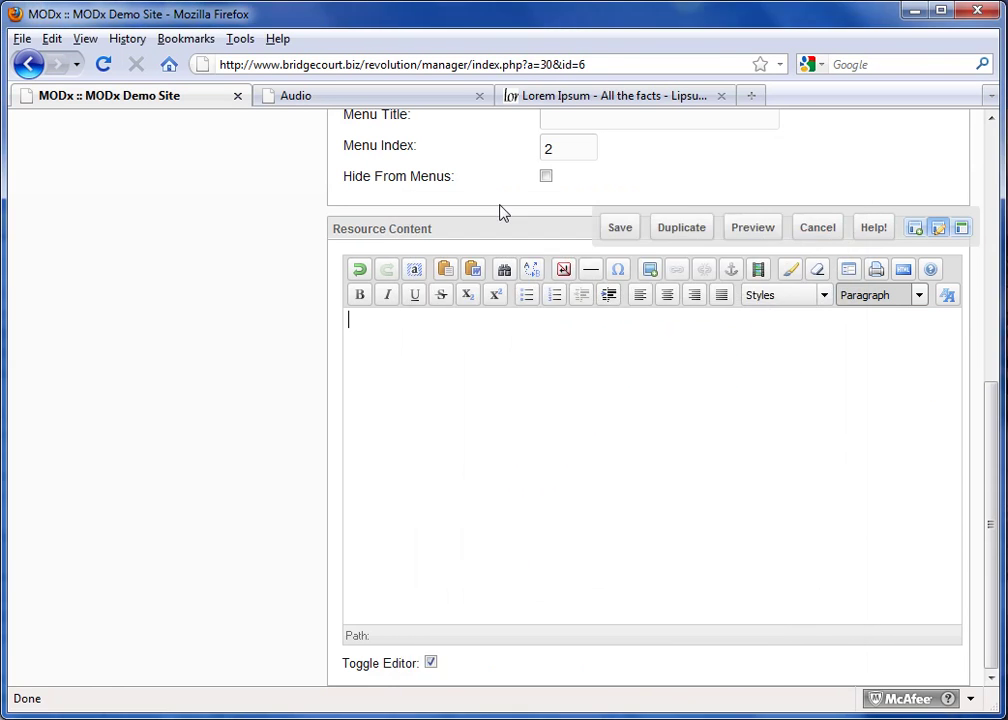
Copy the two highlighted paragraphs from the Lipsum page and insert them into the resource content with Paste from Word.
click(540, 96)
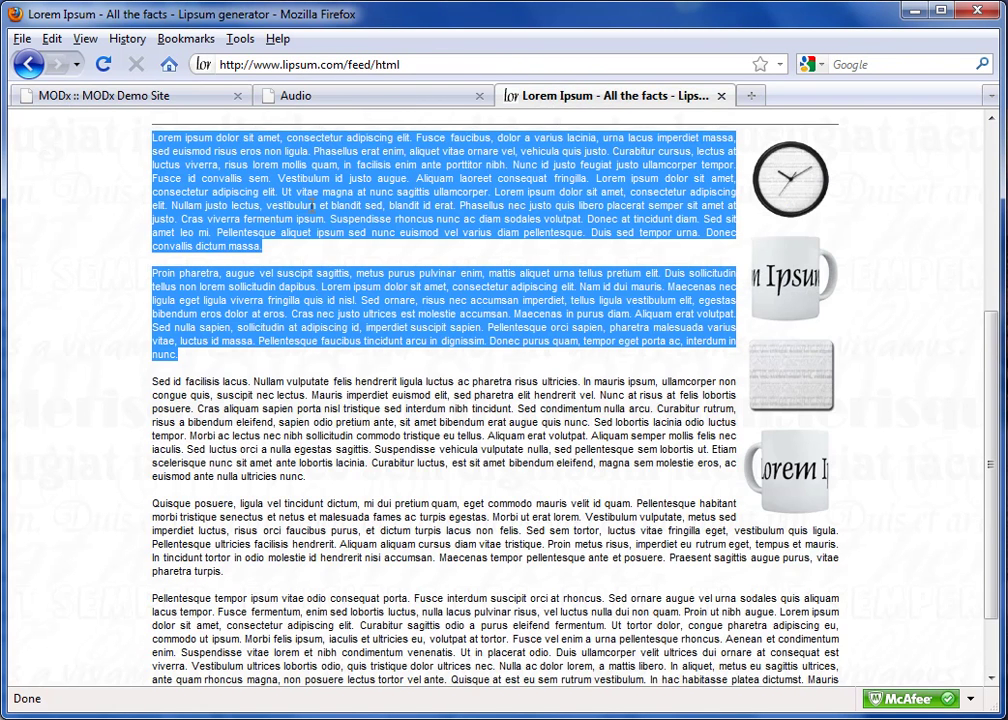
click(153, 93)
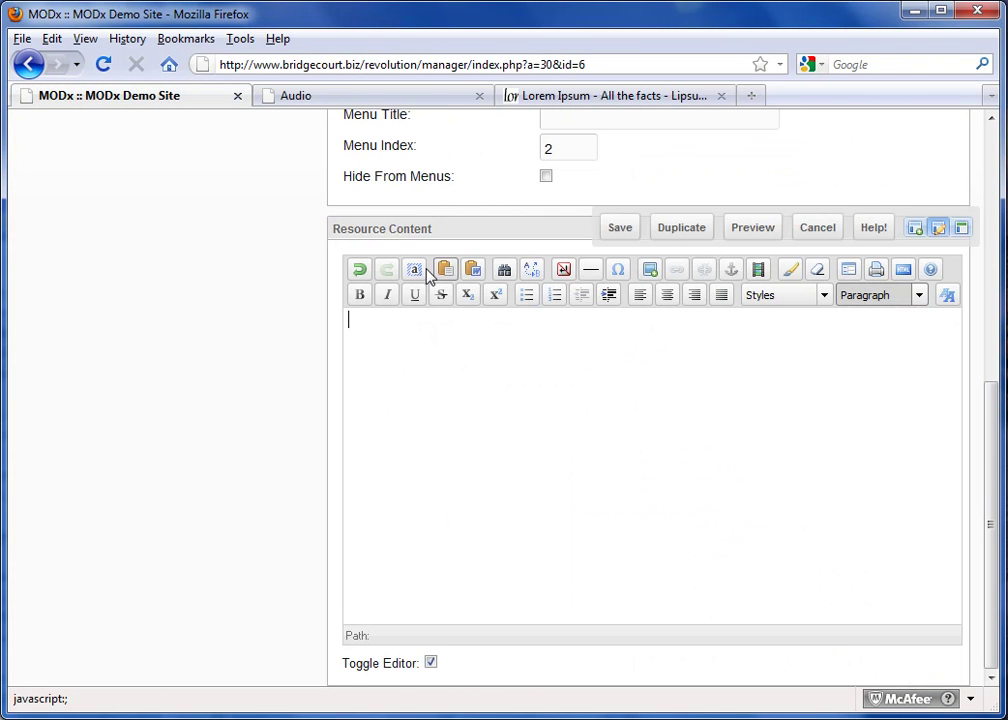
click(477, 280)
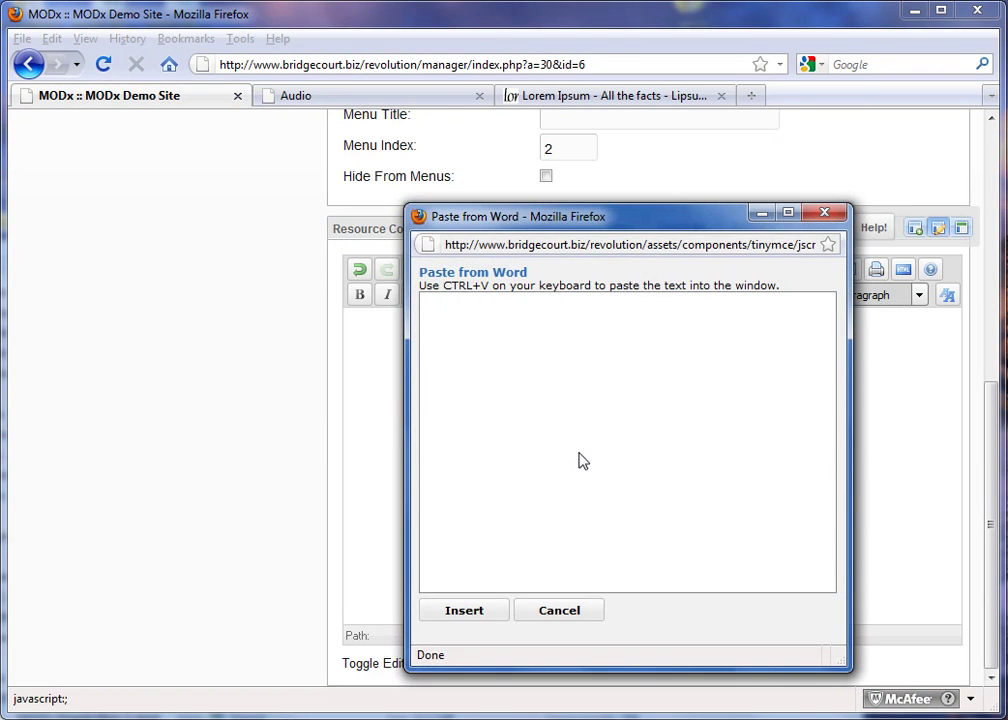
key(ctrl+v)
click(464, 611)
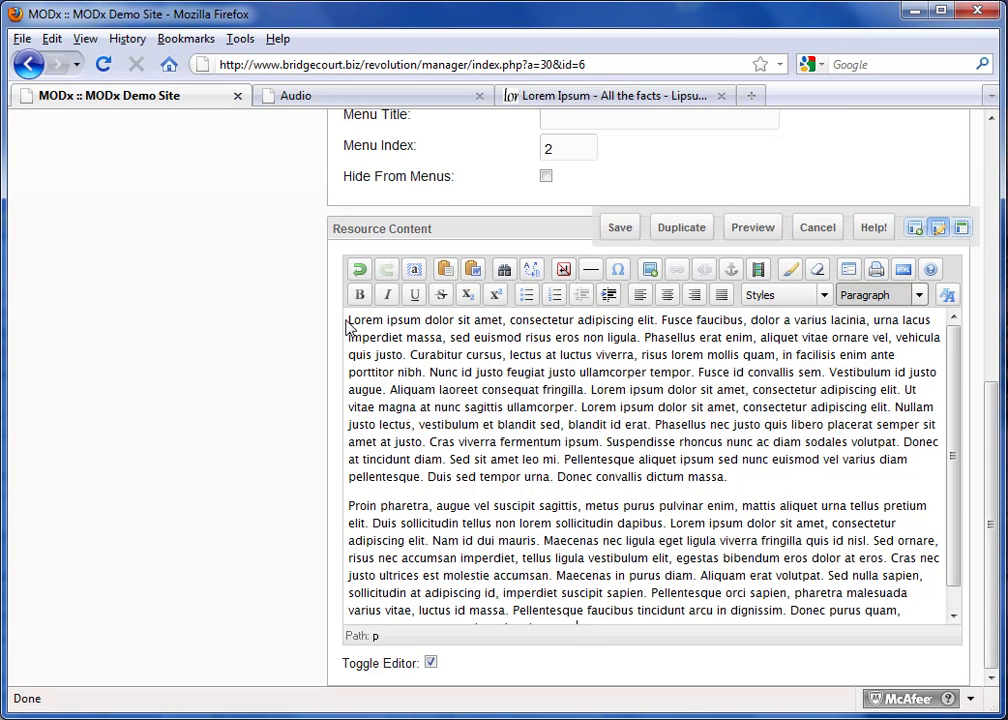
Select "Lorem ipsum dolor sit amet" and set its CSS font to Georgia, Times New Roman, Times, serif at 18 points.
drag(350, 321, 504, 325)
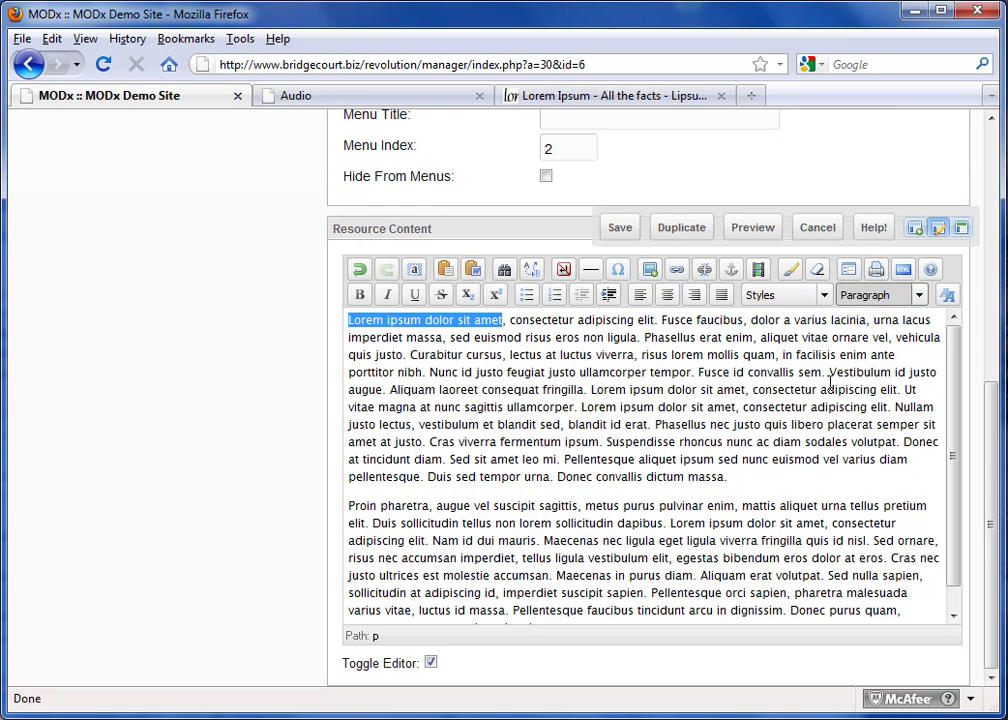
click(947, 295)
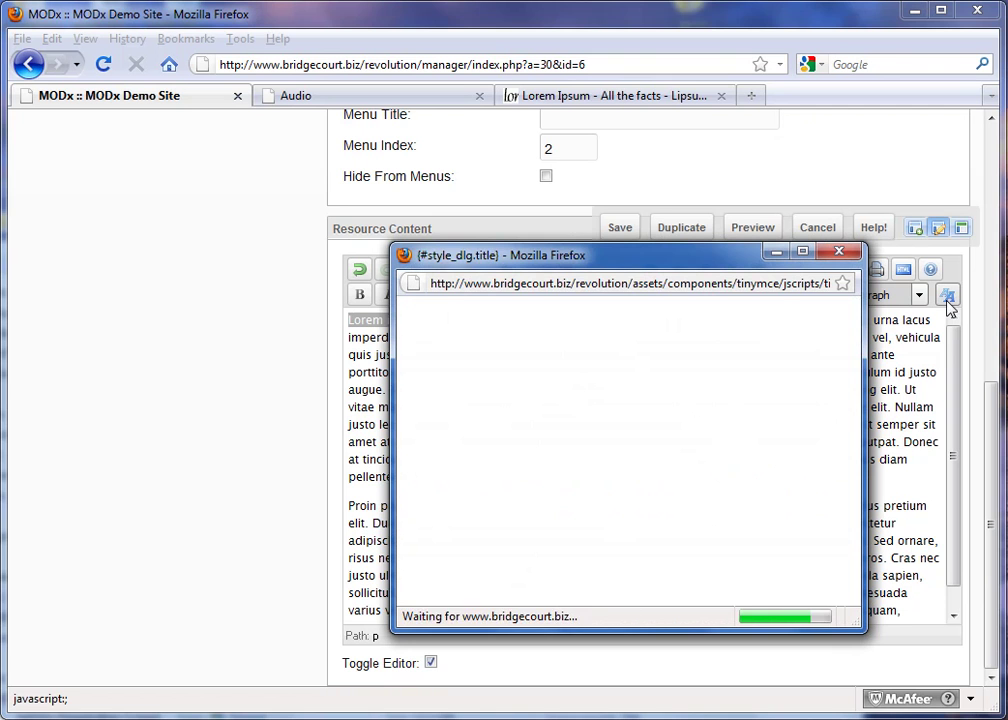
drag(564, 256, 450, 236)
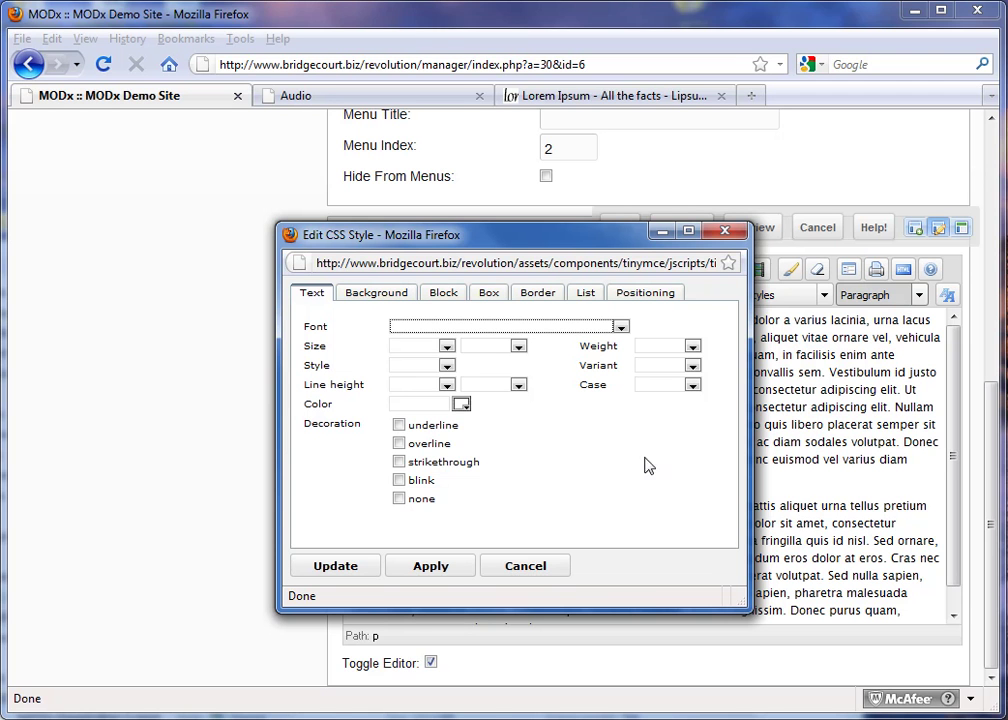
click(579, 328)
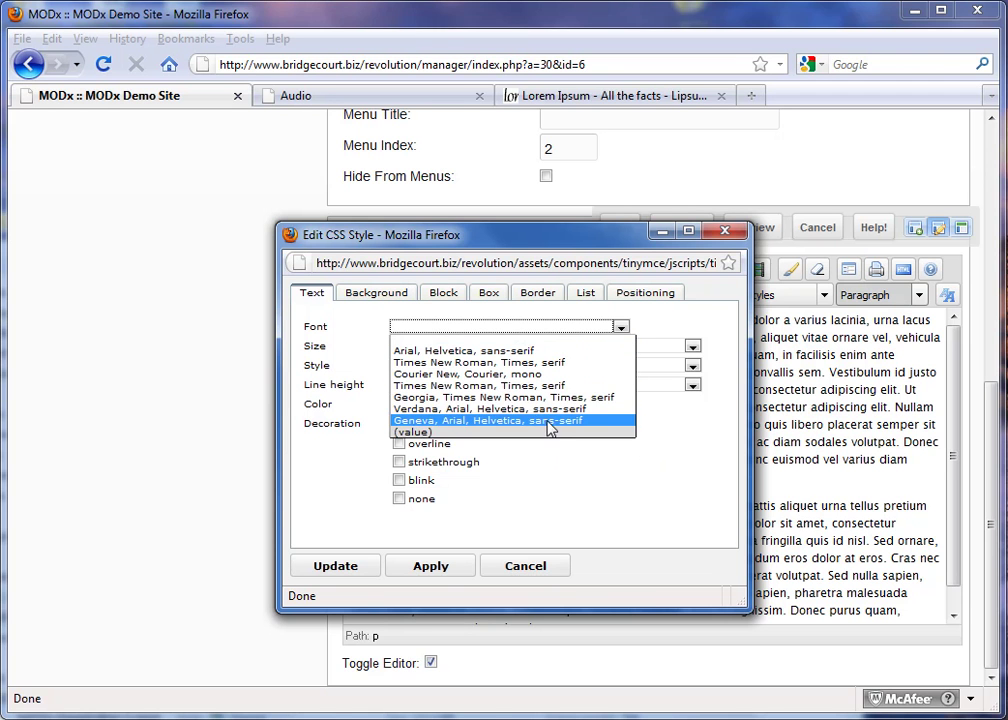
click(452, 405)
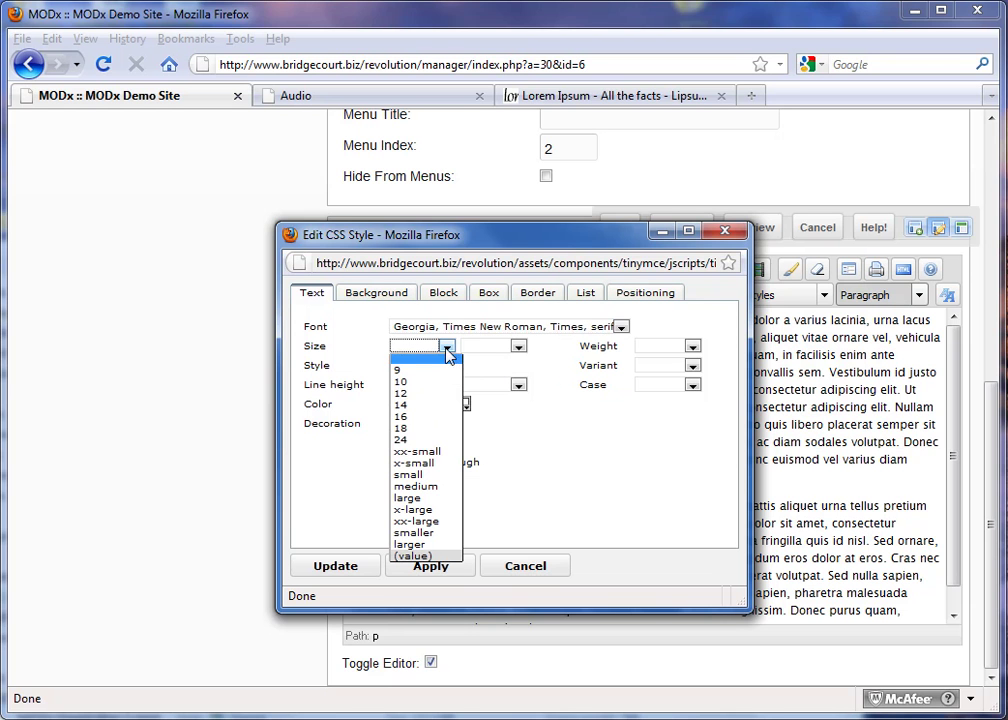
click(421, 434)
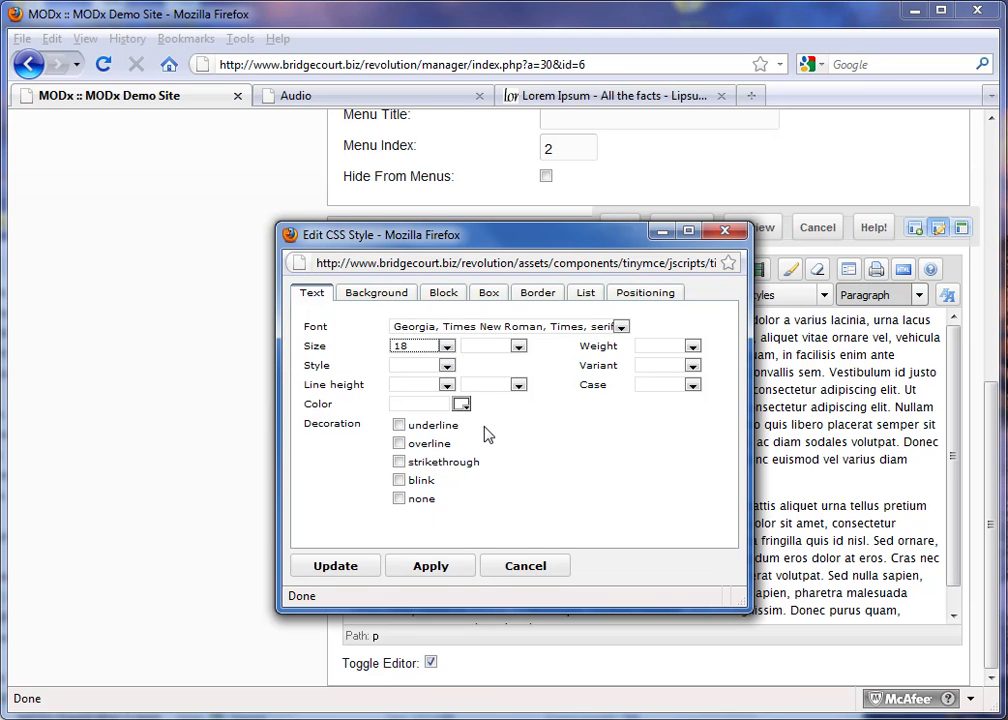
click(518, 347)
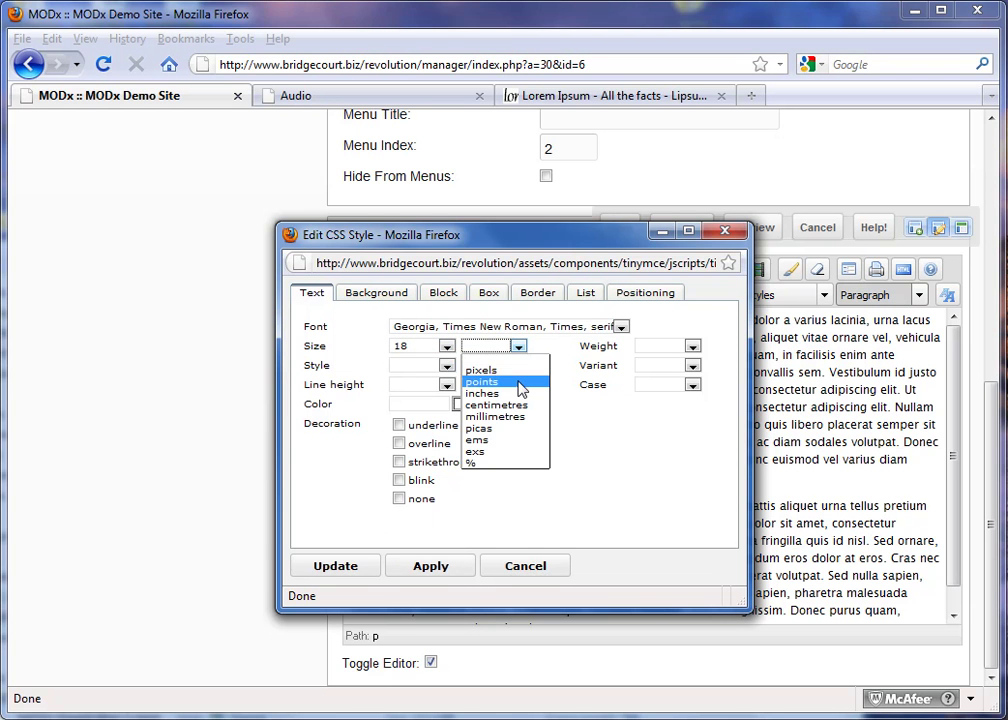
click(521, 382)
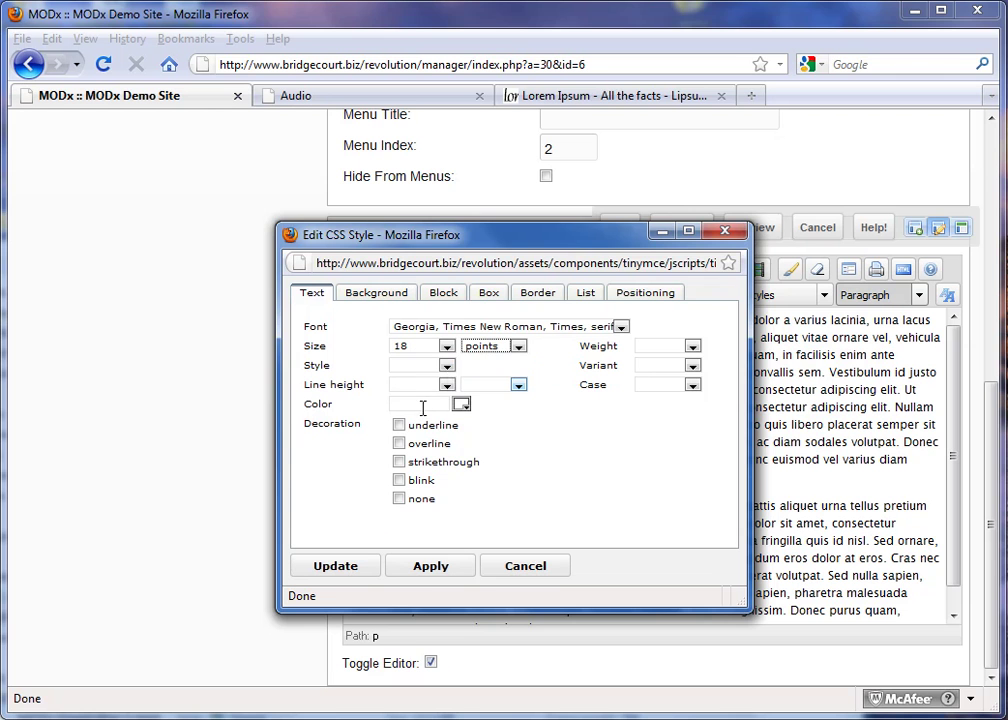
Set the CSS text color to palette blue #0000cc.
click(461, 404)
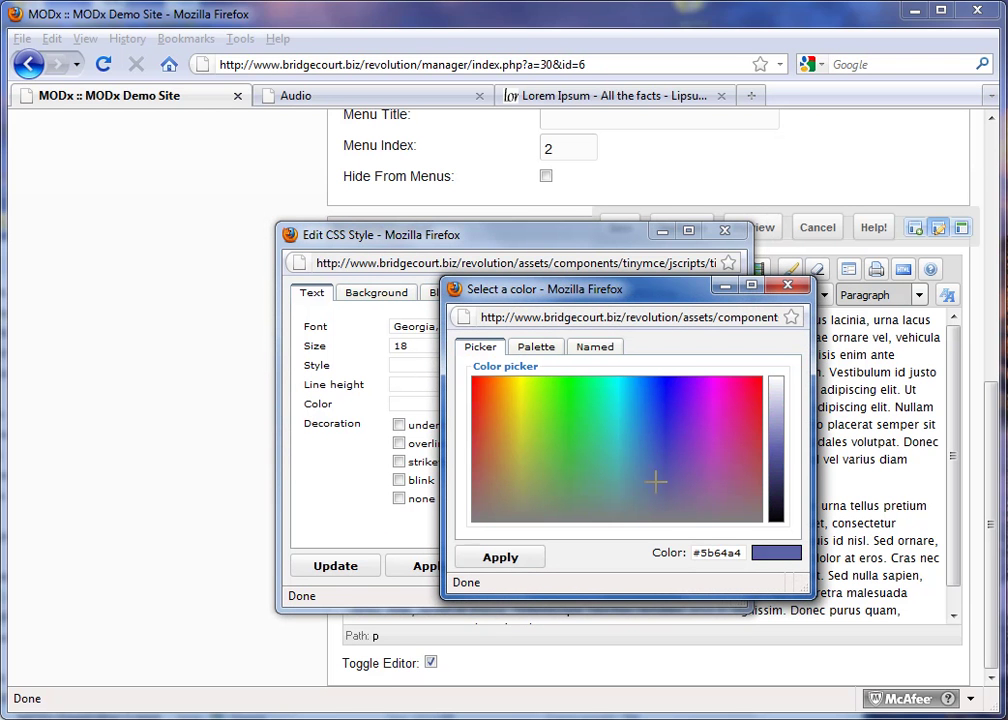
click(536, 347)
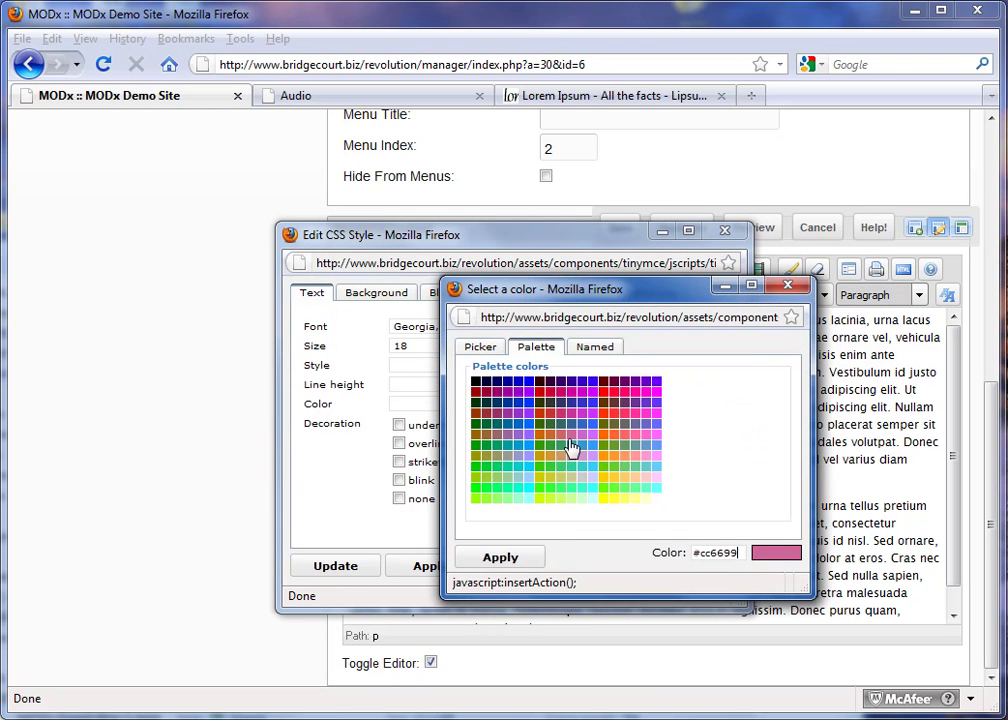
click(519, 386)
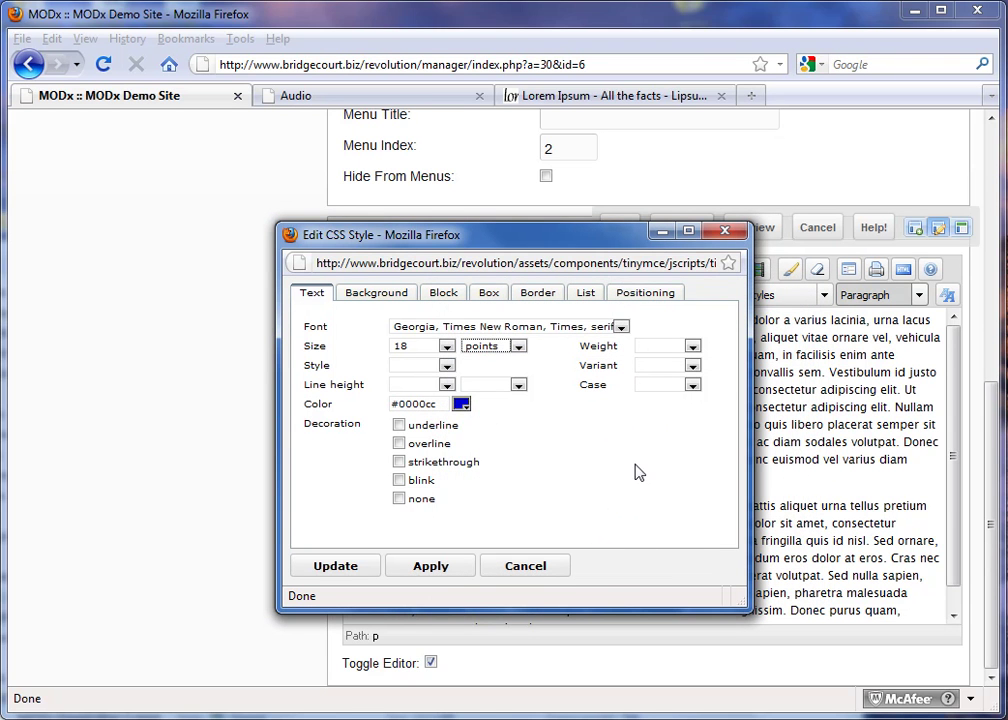
Set the CSS weight to bold and the case to capitalize, and apply the style to the text.
click(692, 346)
click(665, 390)
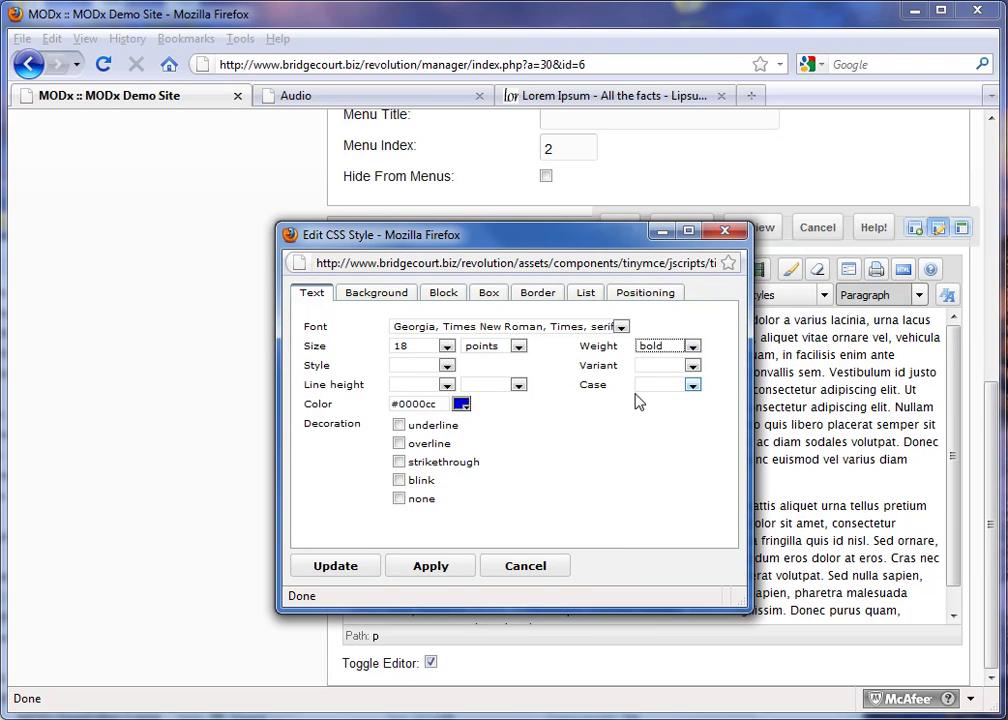
click(690, 386)
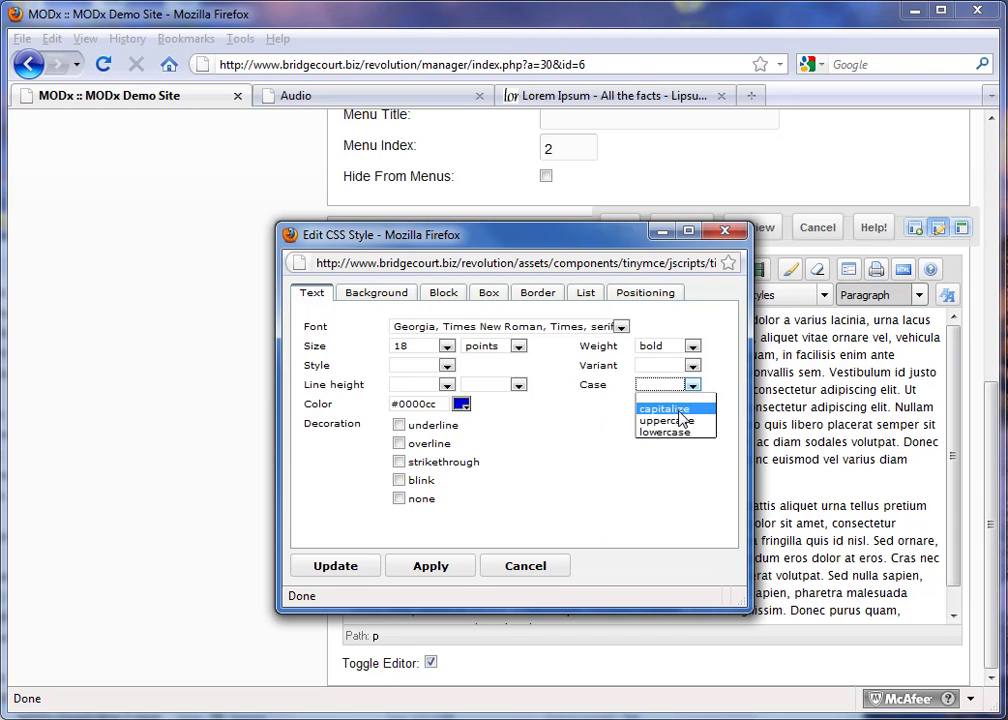
click(678, 409)
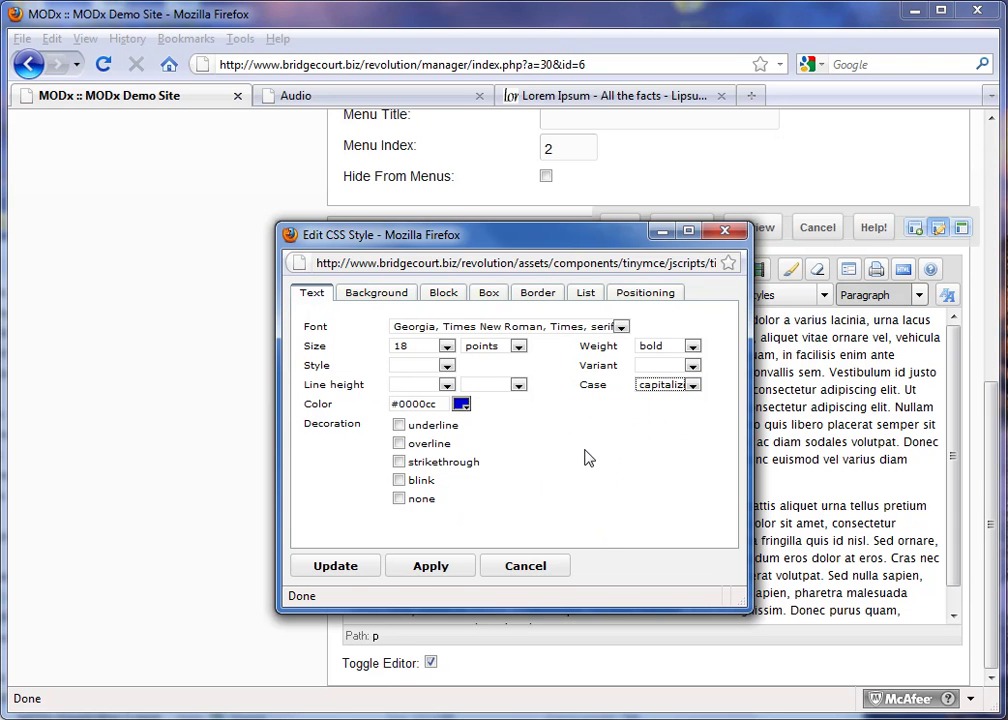
click(430, 568)
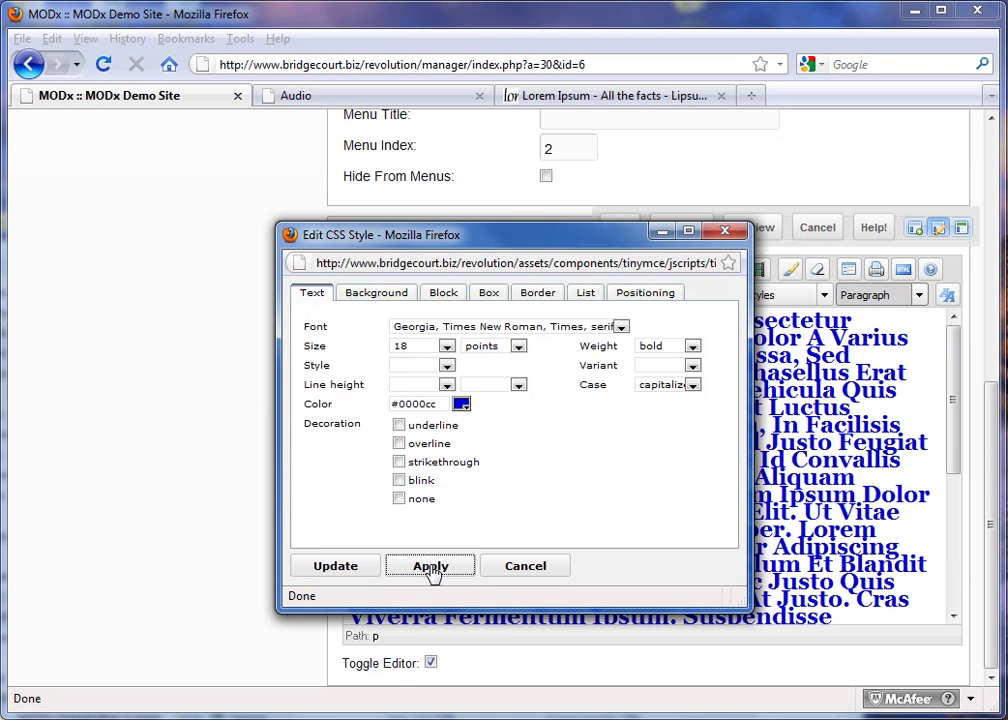
drag(550, 244, 334, 153)
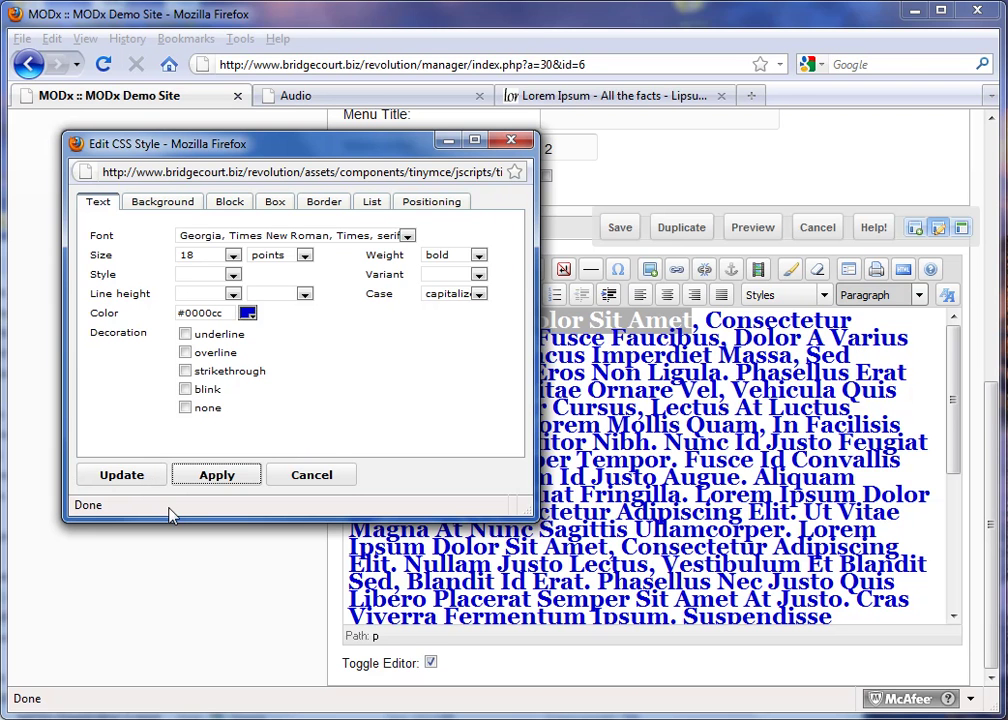
click(122, 475)
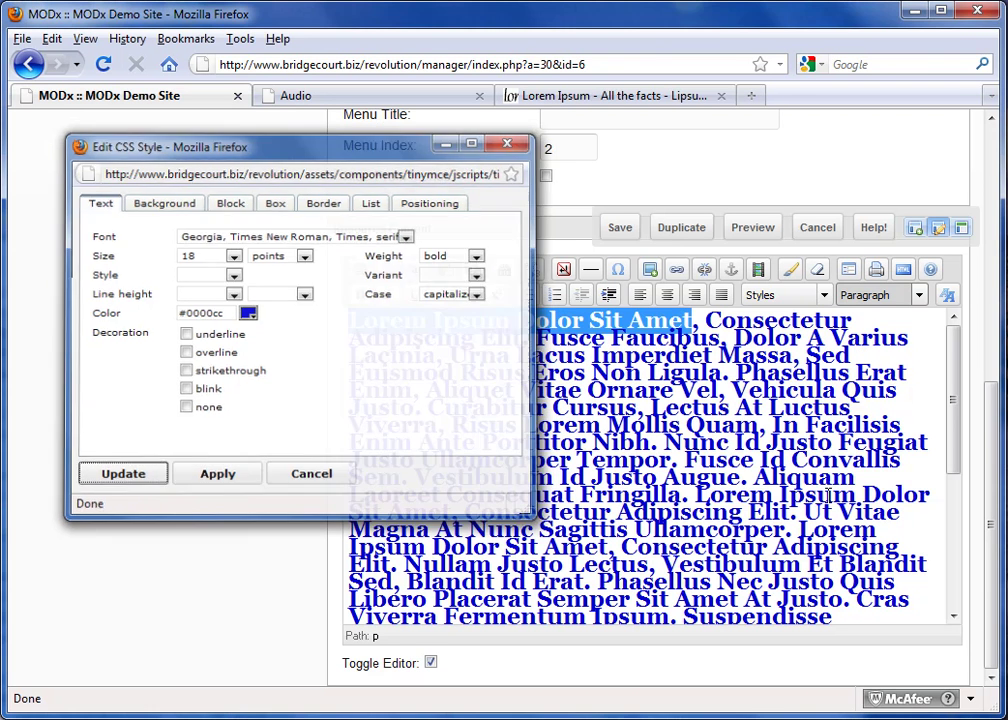
Split the styled paragraph after "Lorem Ipsum Dolor Sit Amet," so that the opening words stand on their own line.
drag(695, 339, 708, 338)
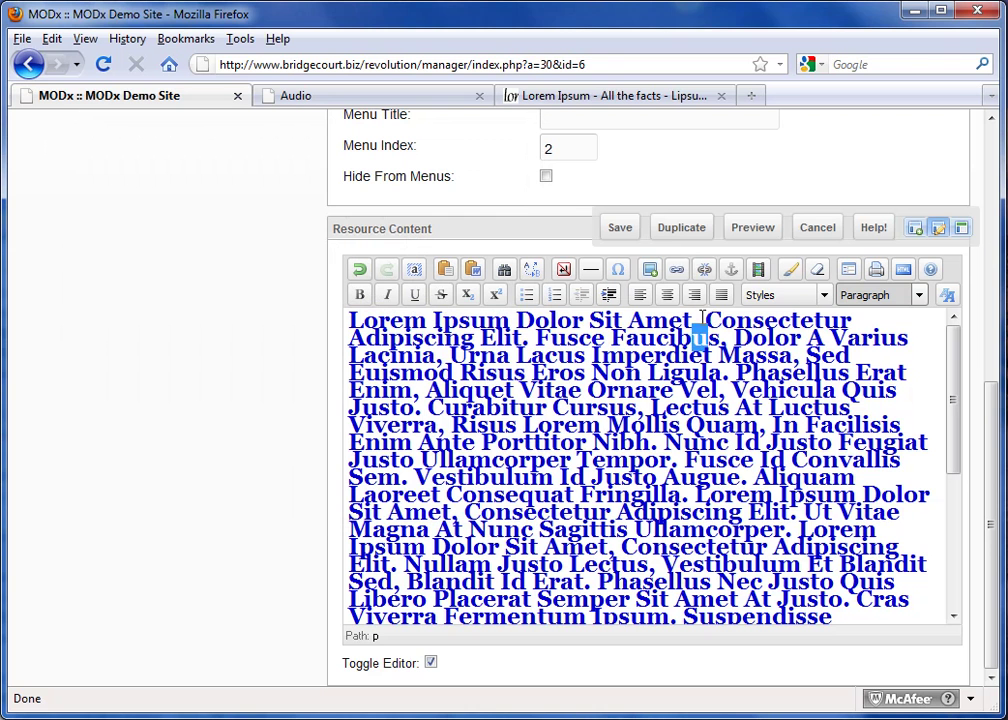
click(705, 319)
key(Return)
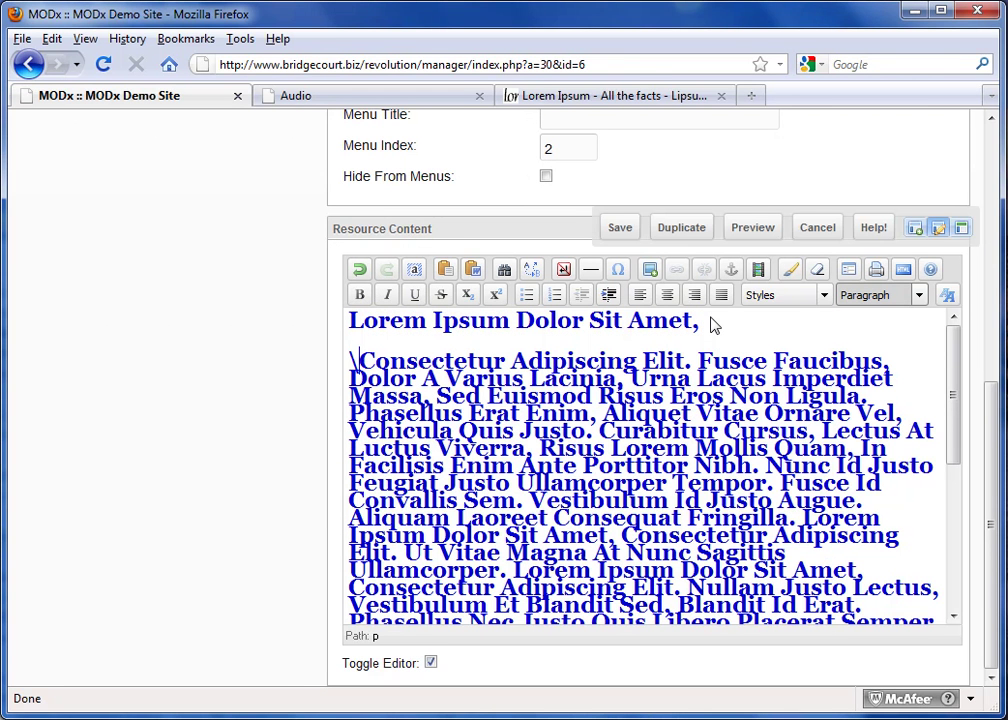
key(BackSpace)
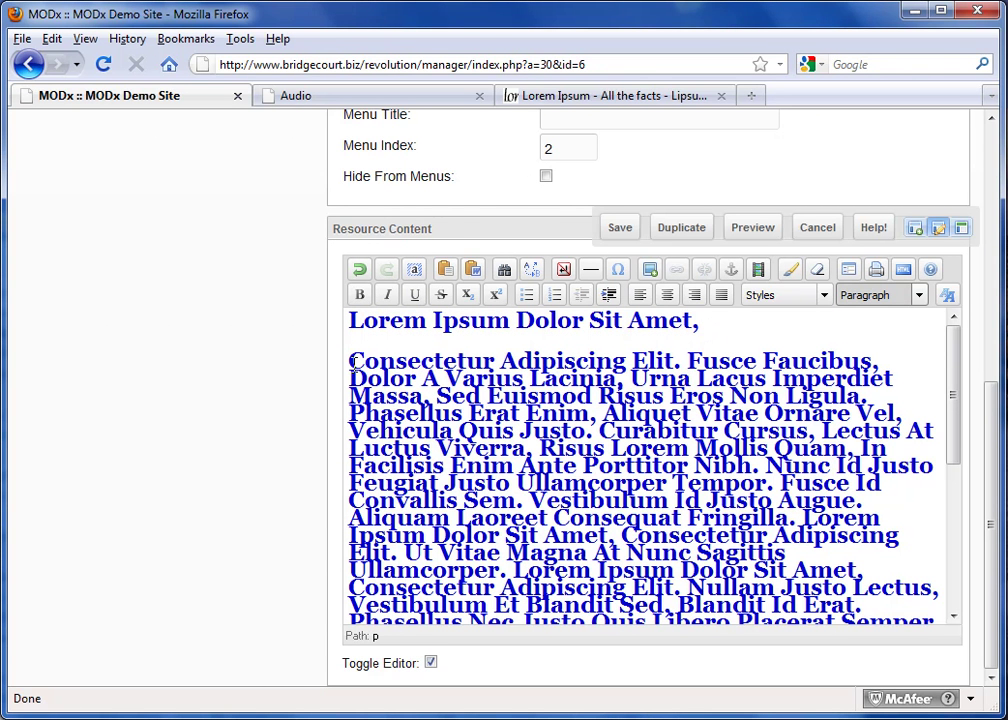
Remove the formatting from the whole paragraph beginning with "Consectetur", leaving the opening line styled.
drag(700, 320, 900, 515)
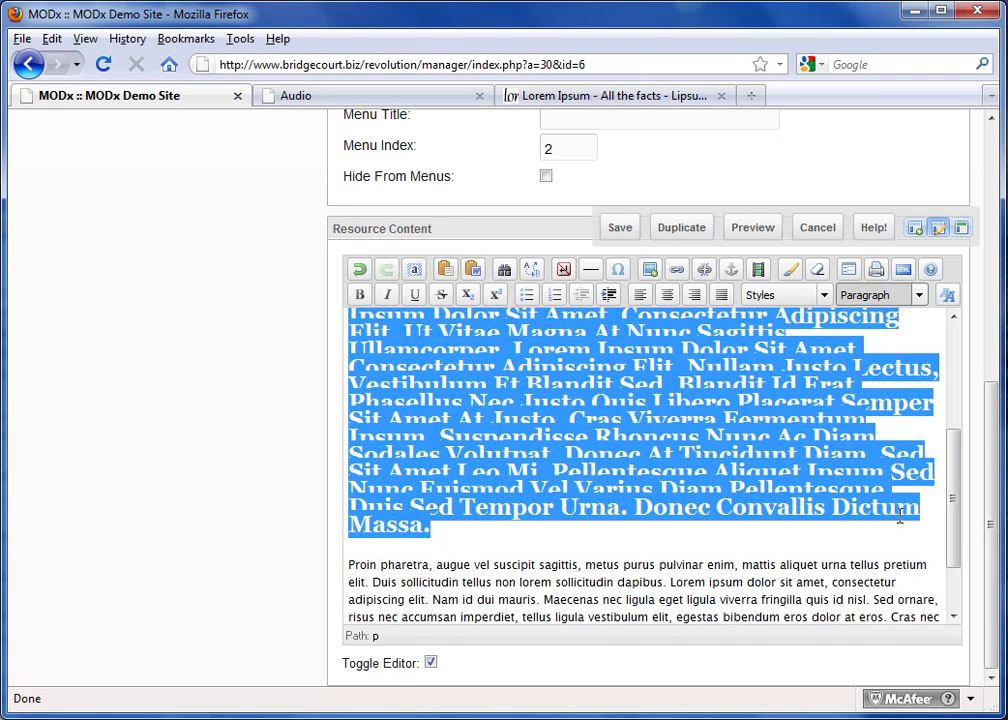
click(819, 270)
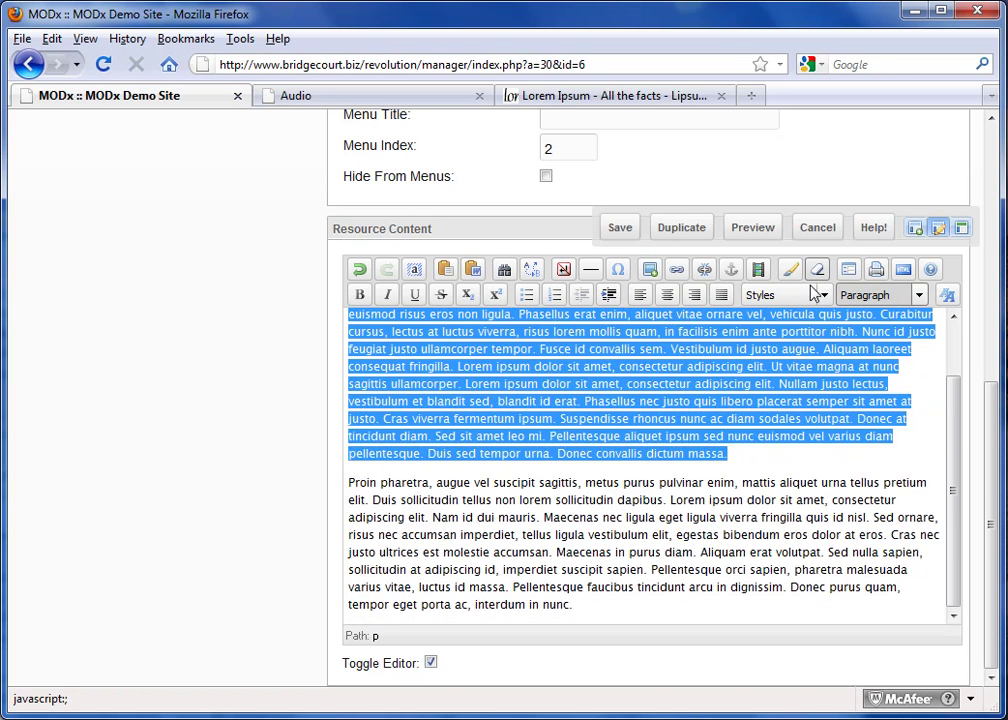
scroll(597, 380, up, 5)
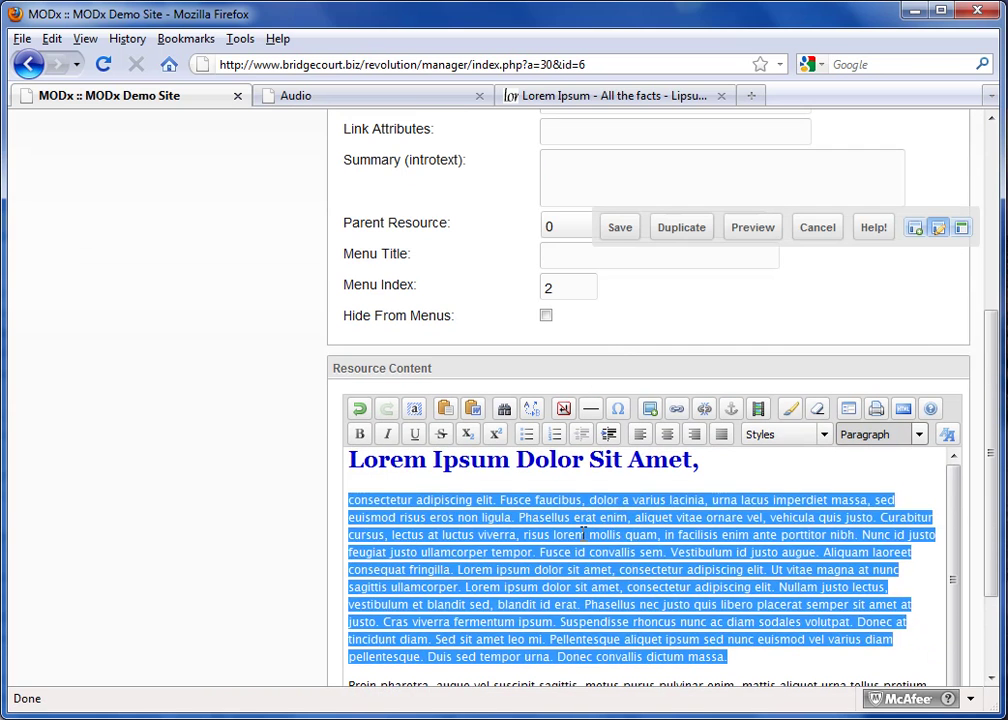
click(704, 466)
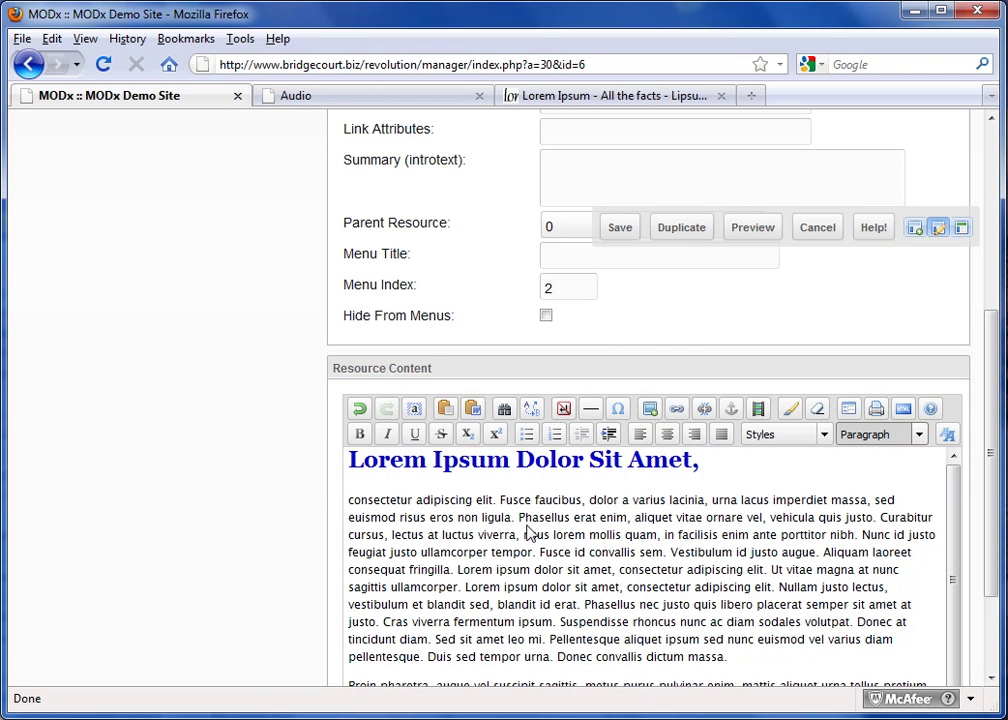